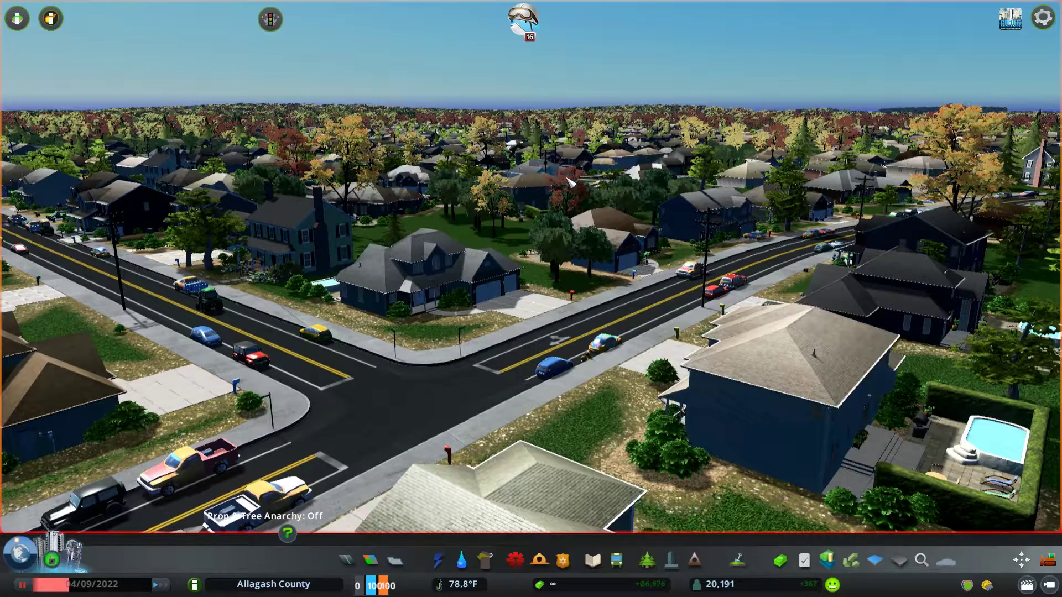
Look over the residential streets around the T-intersection from several distances and angles
scroll(570, 182, down, 3)
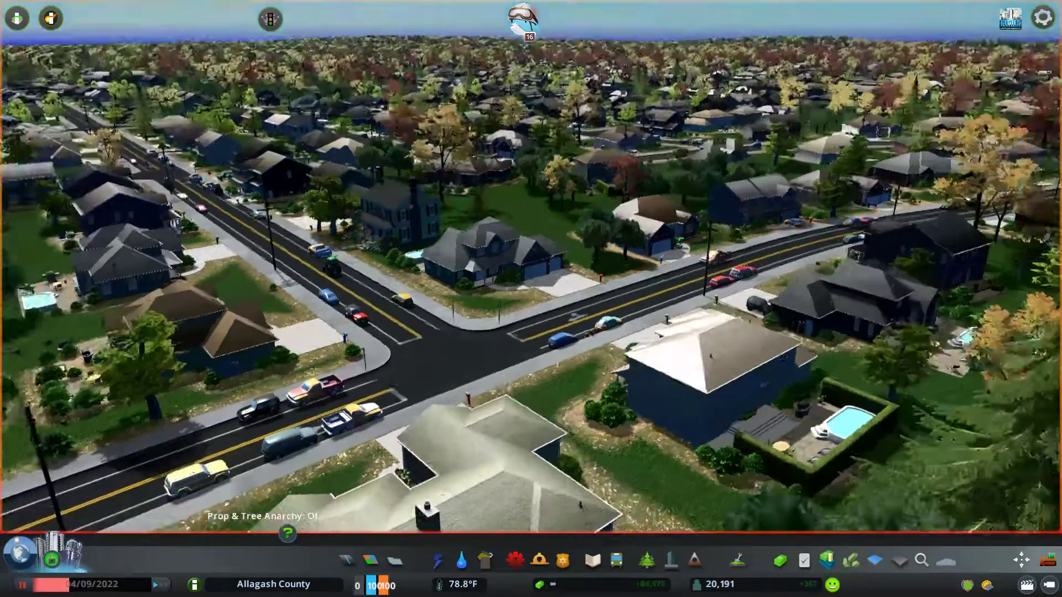
key(w)
key(e)
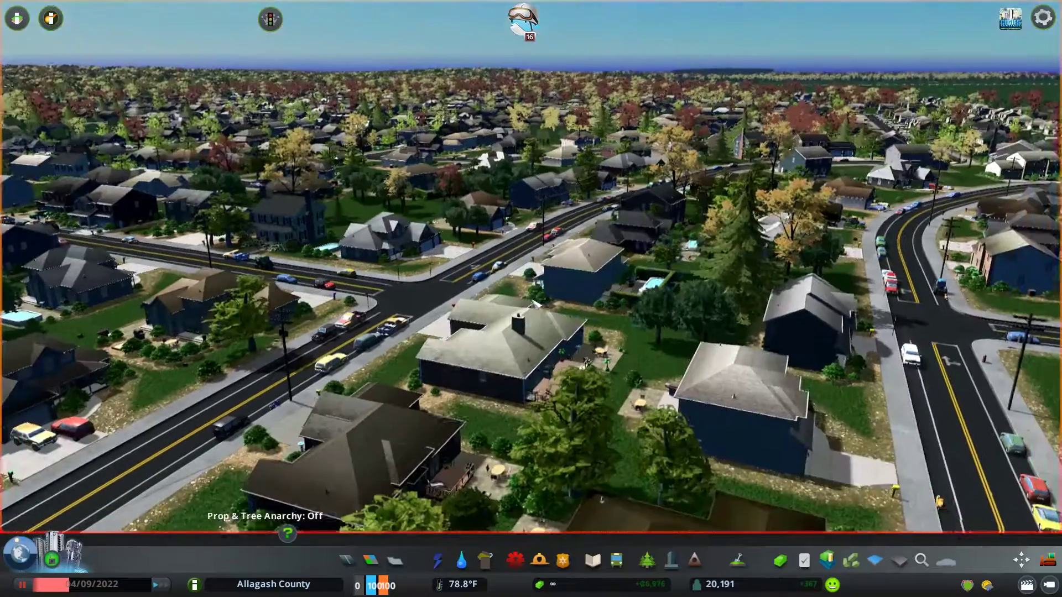
key(q)
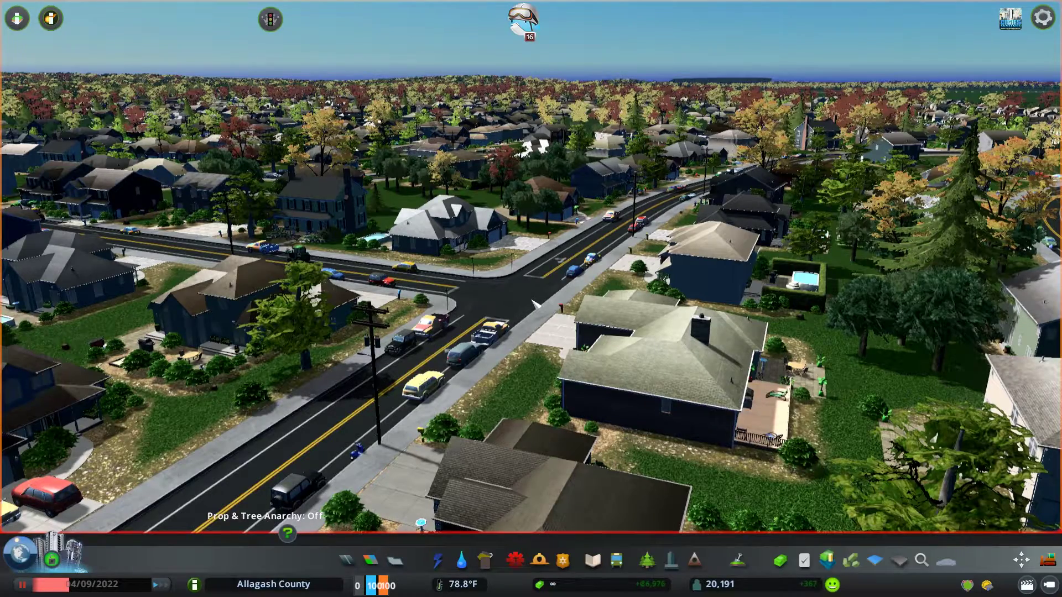
scroll(534, 304, up, 3)
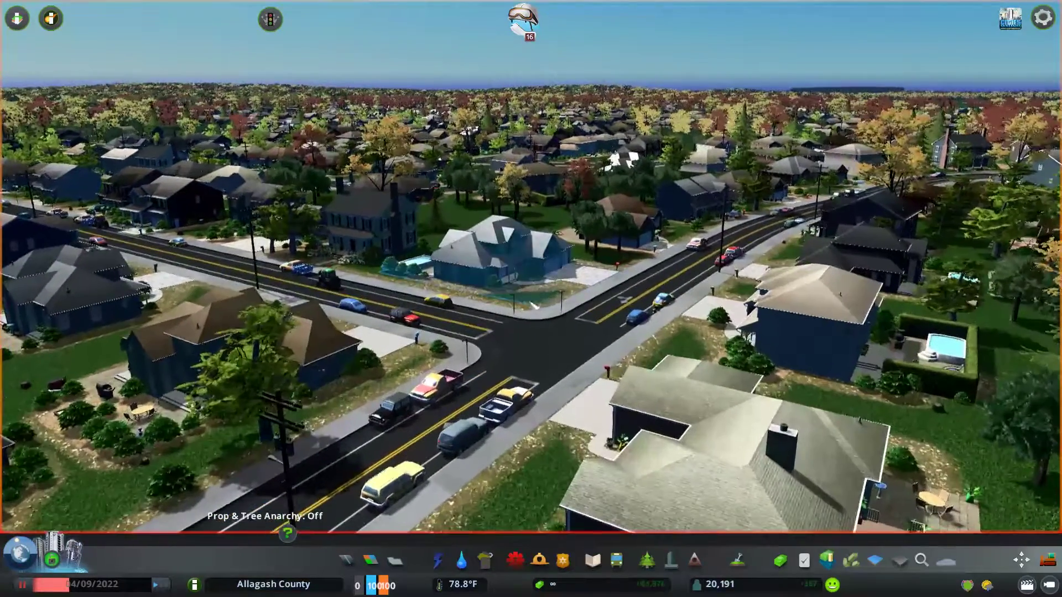
drag(530, 321, 498, 332)
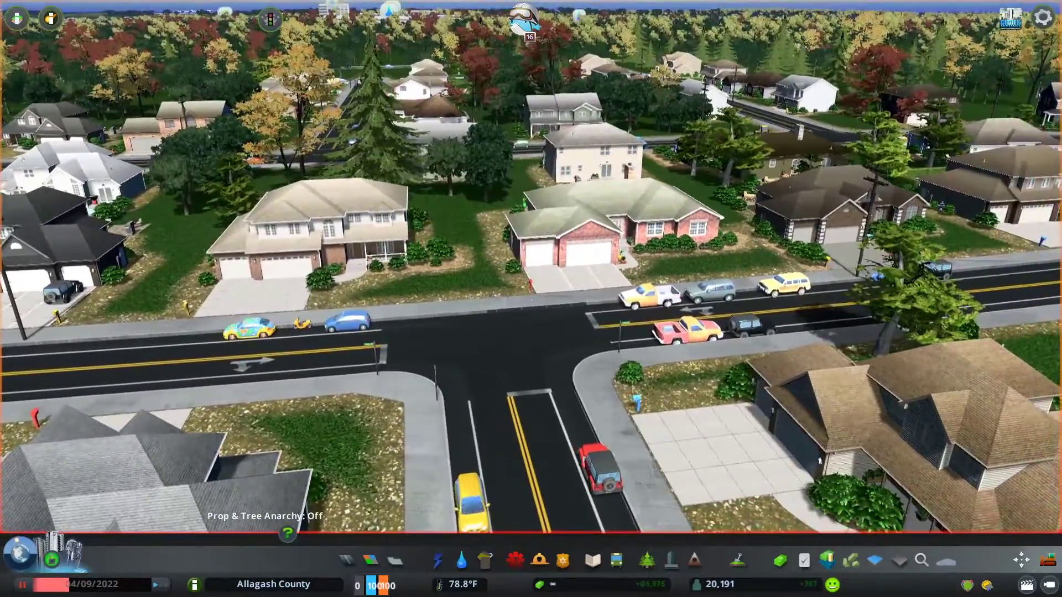
key(a)
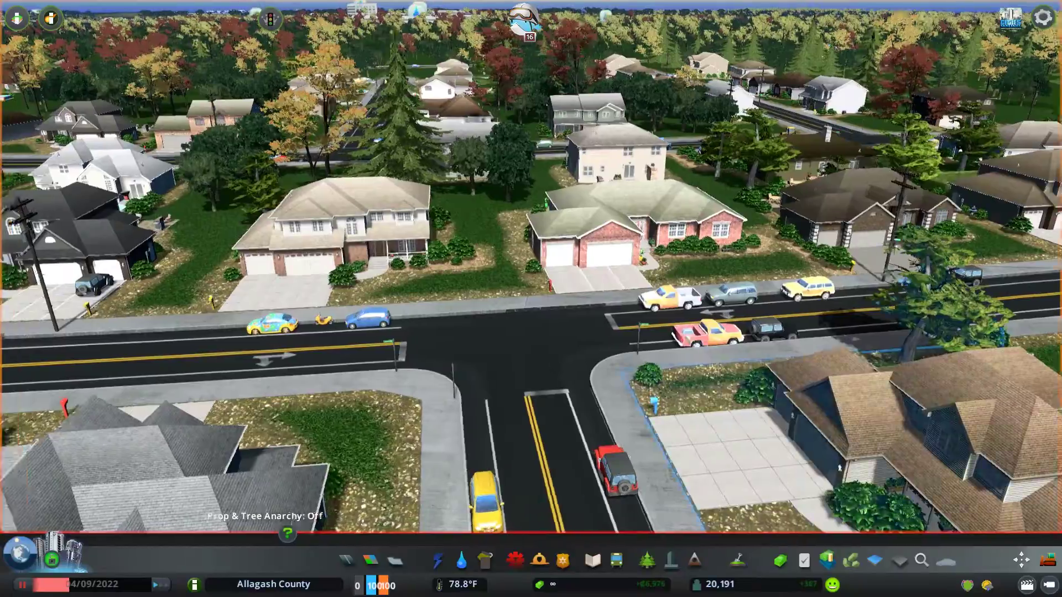
key(a)
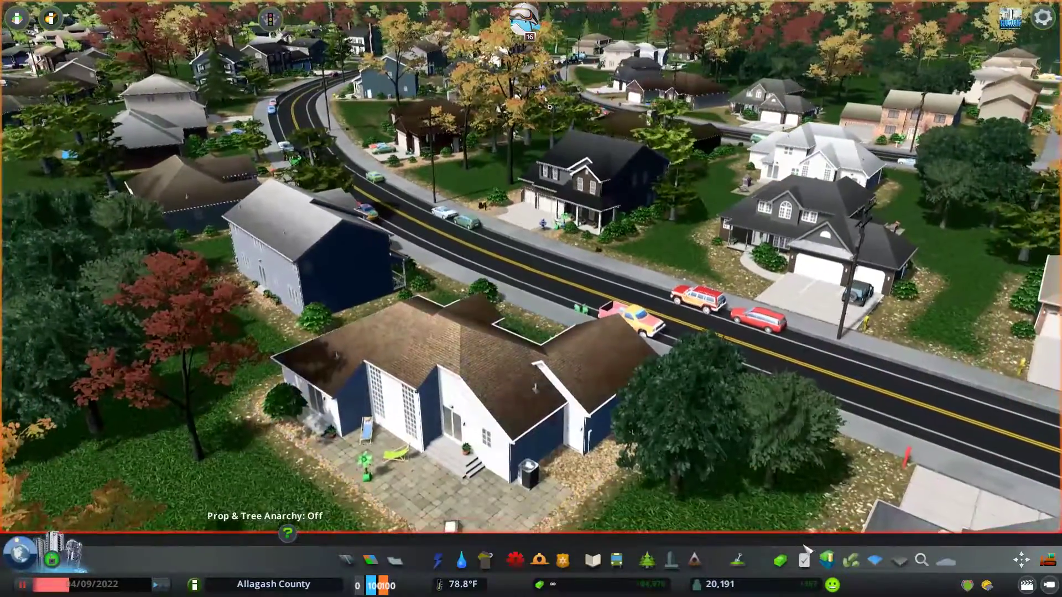
Open Cinematic Camera Extended, move its window clear, and add the first path point overlooking the curved road
click(1027, 586)
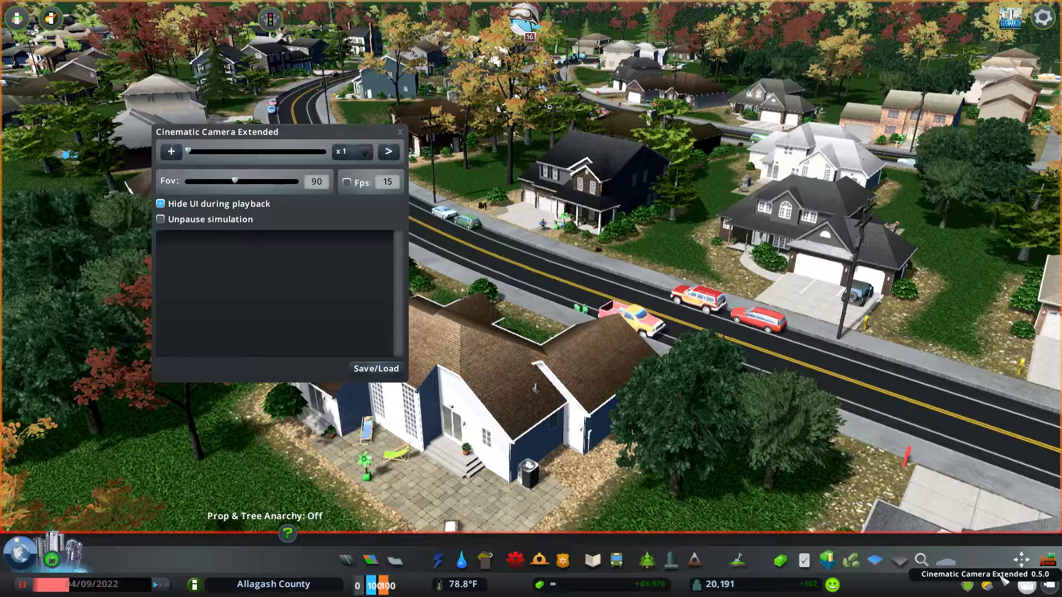
key(e)
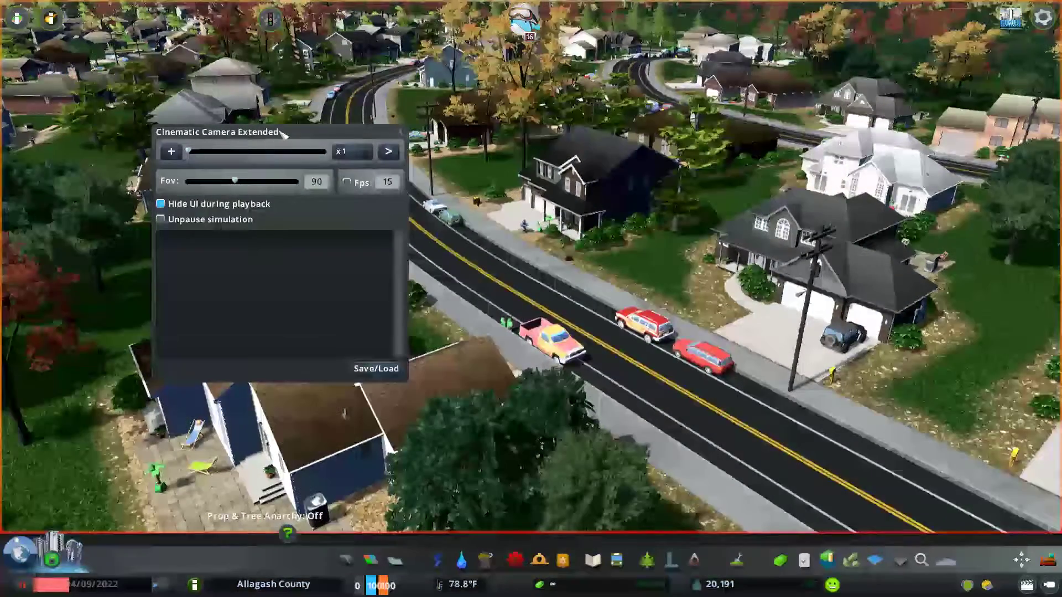
drag(284, 130, 276, 81)
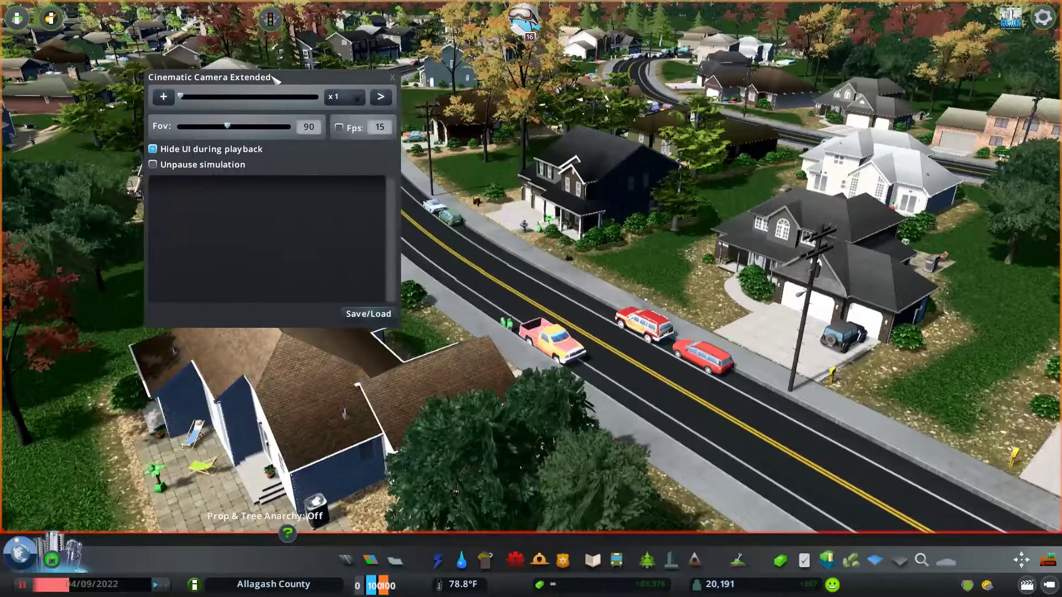
click(165, 98)
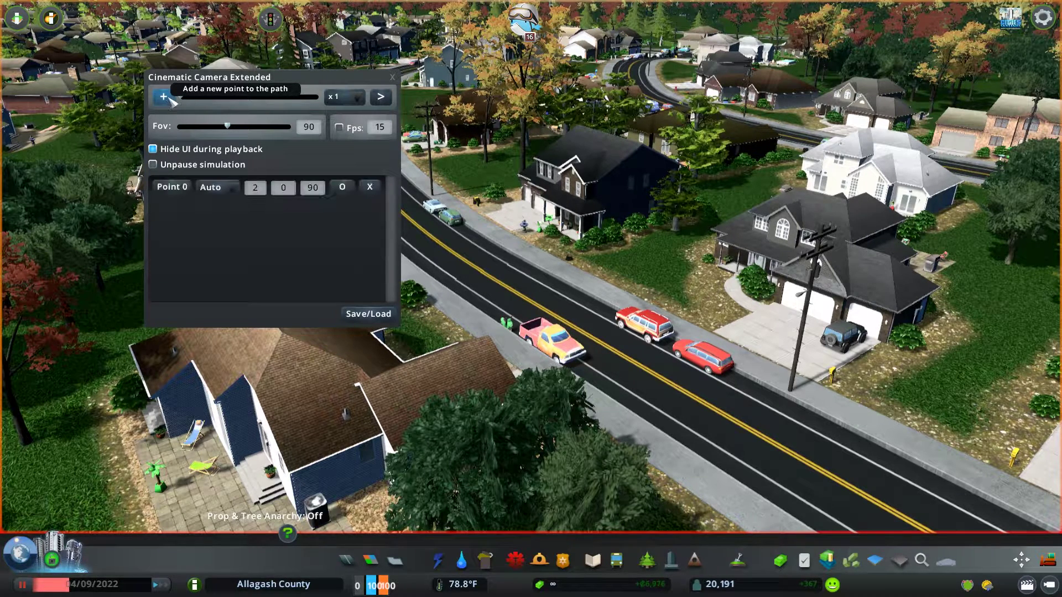
Add a second path point farther along the curved road, facing the brick house across the street
key(q)
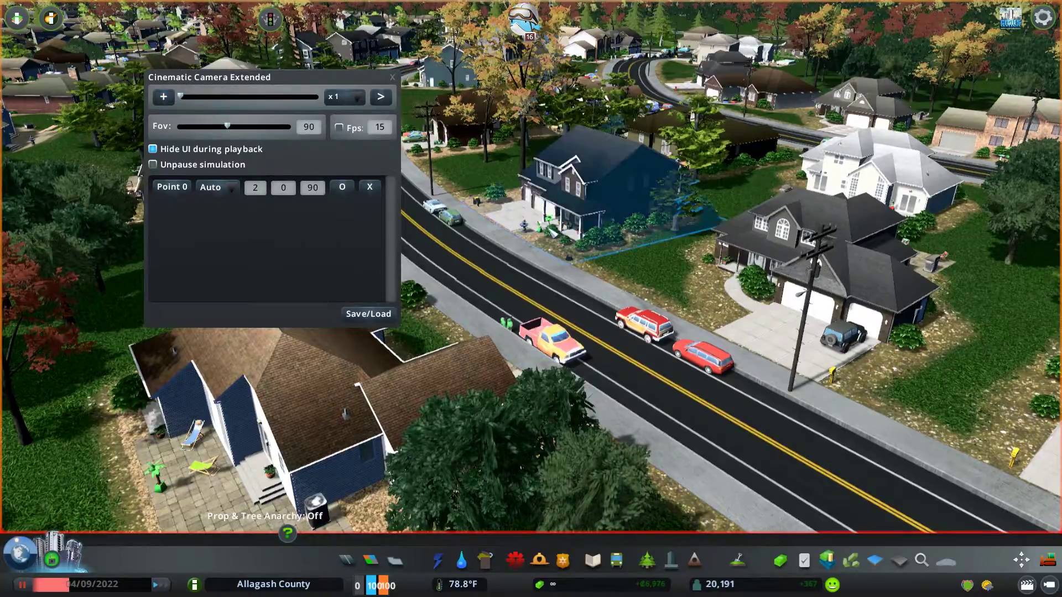
key(a)
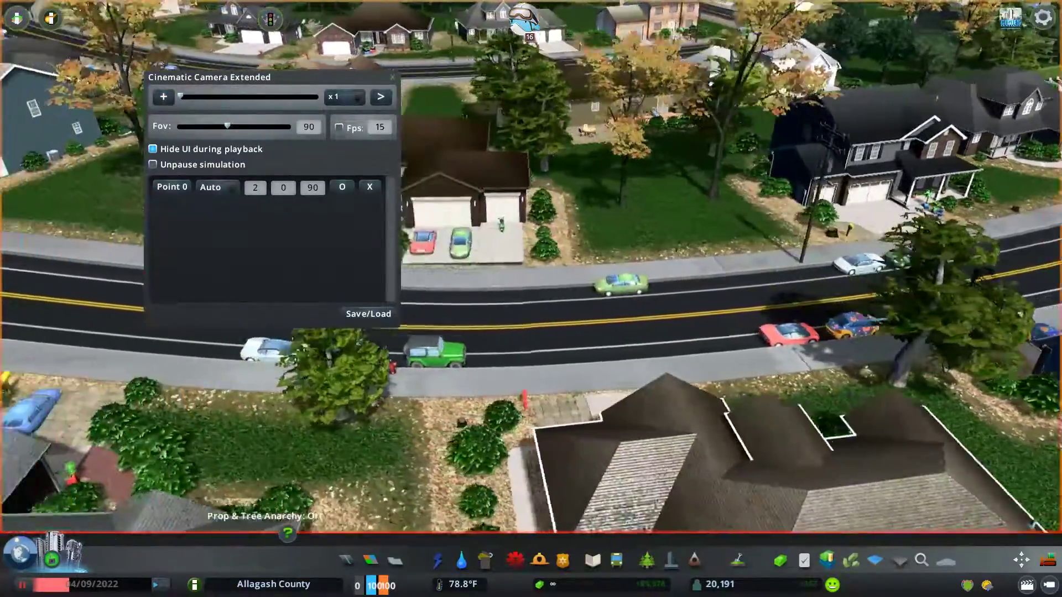
key(w)
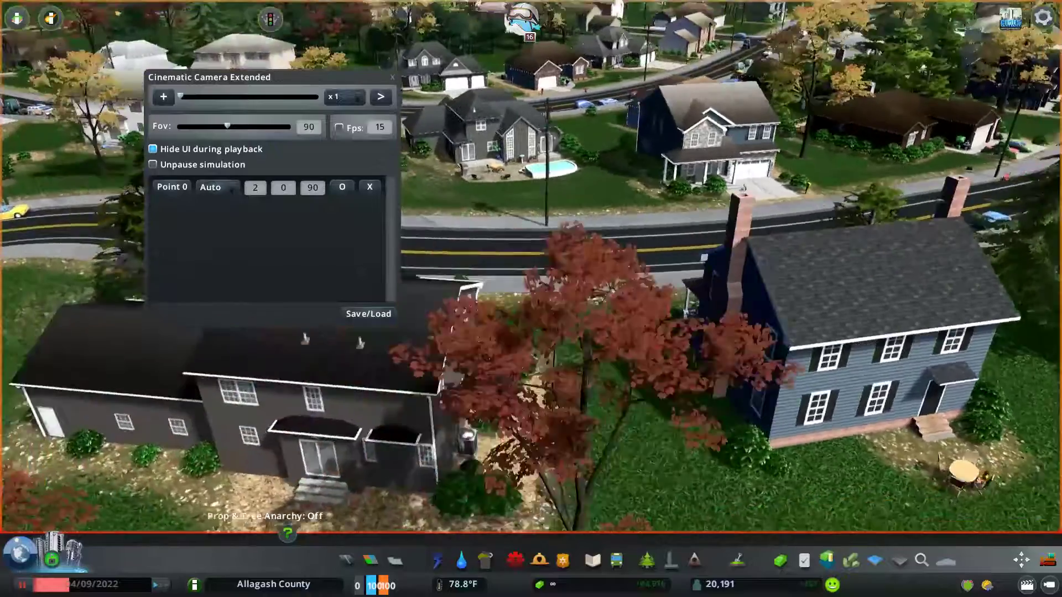
key(a)
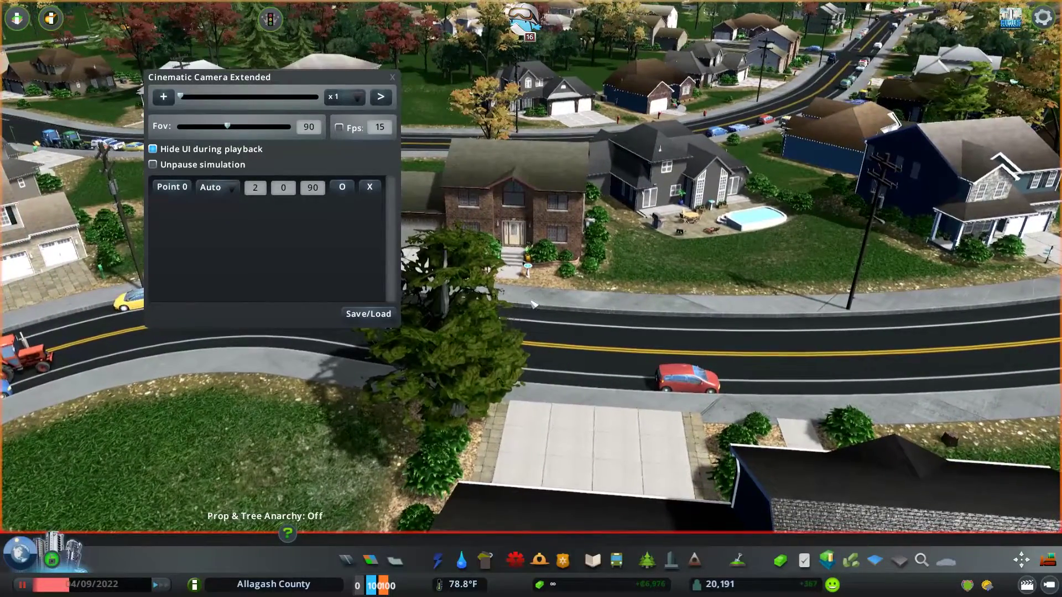
click(164, 98)
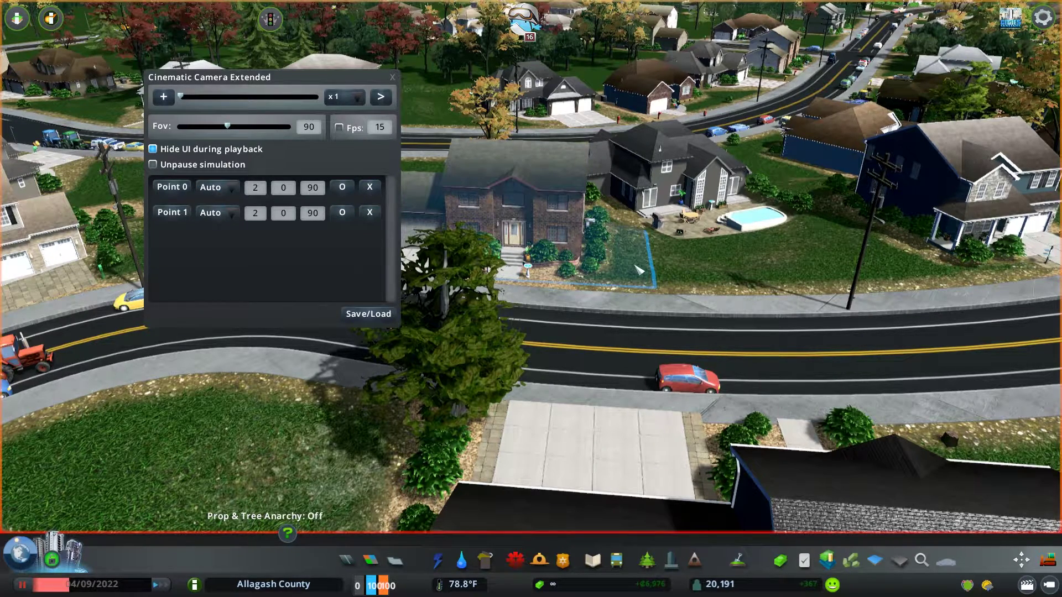
Return to the start of the road and play the two-point camera path
key(d)
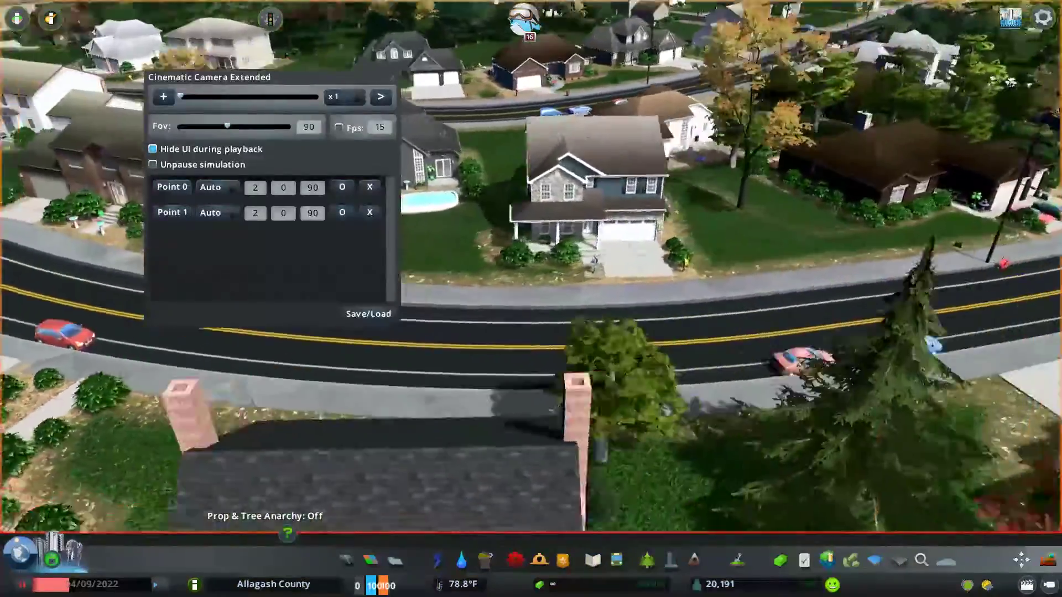
key(d)
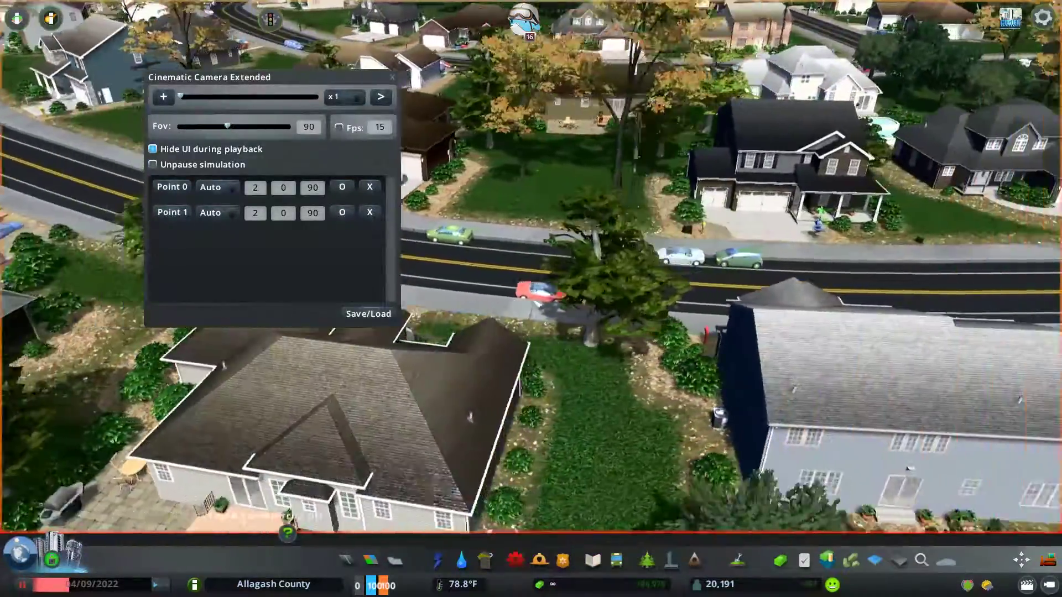
key(d)
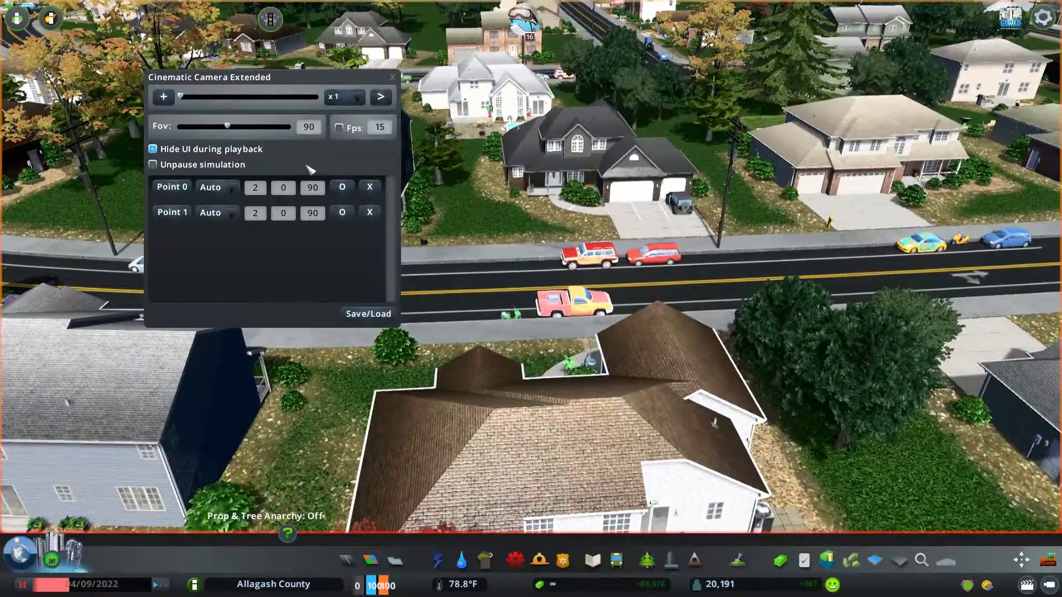
key(w)
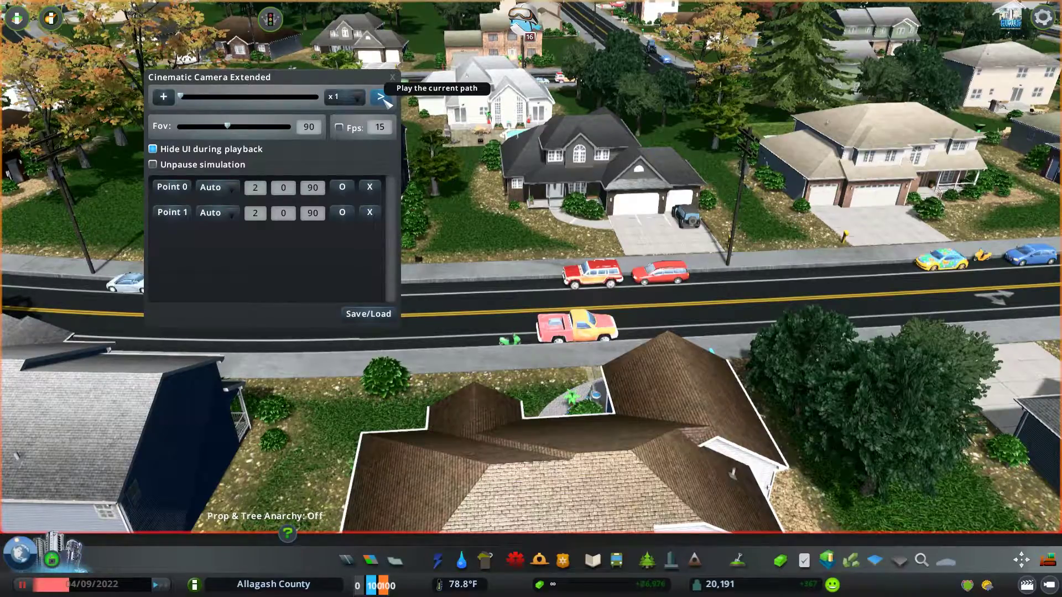
click(381, 97)
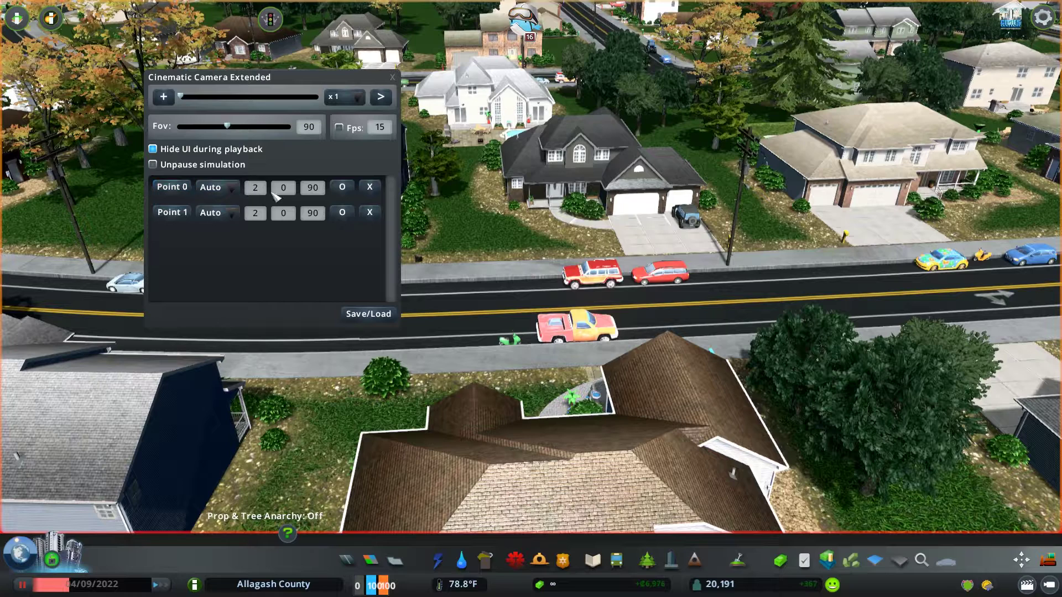
Set Point 0's duration to 20 and play the camera path with it
scroll(266, 195, up, 1)
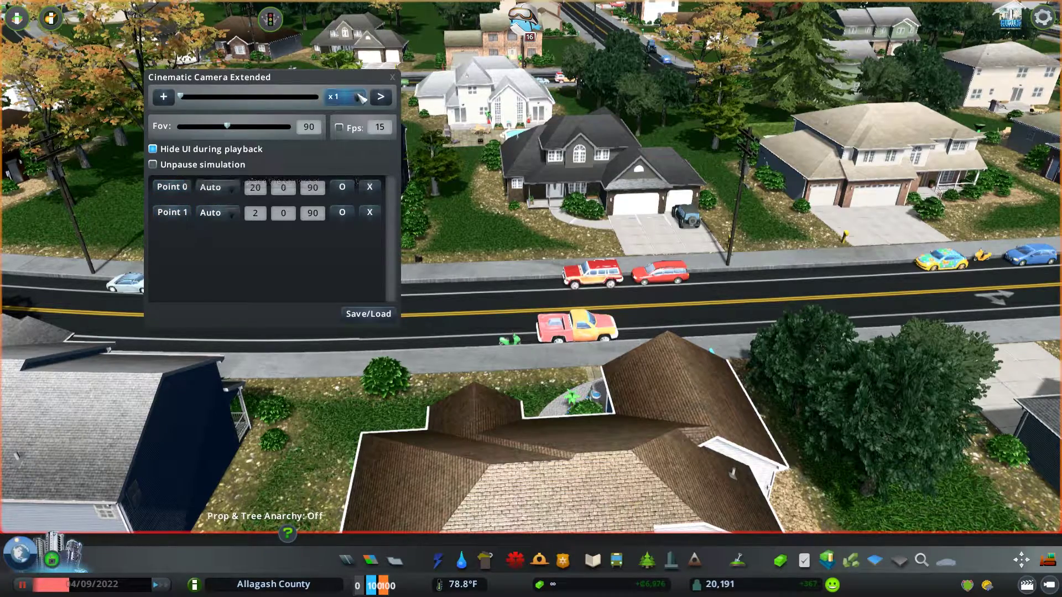
click(389, 101)
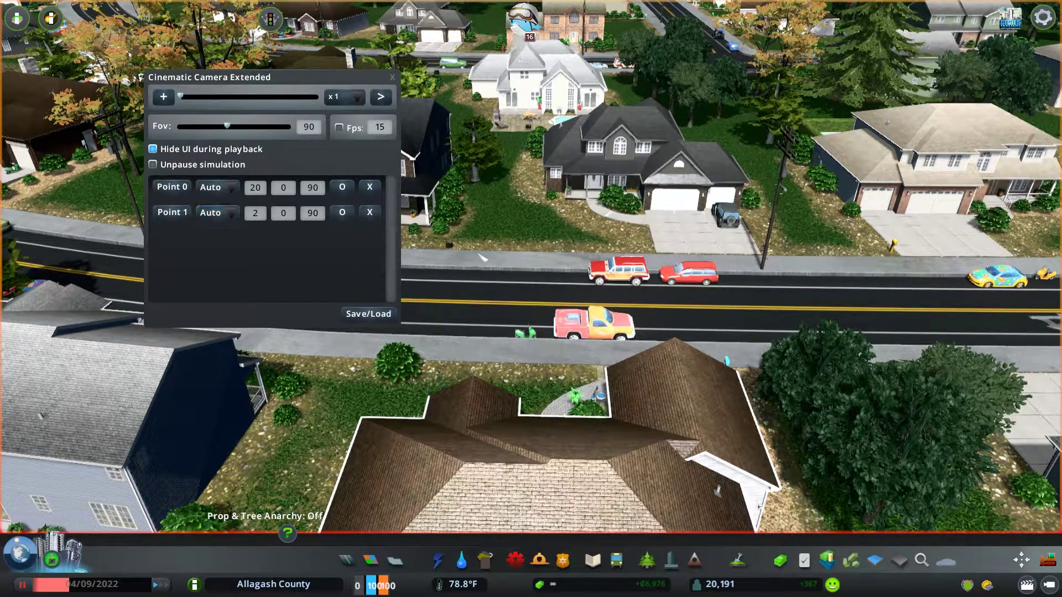
Enable the Fps option at 15 and preview the camera path
key(d)
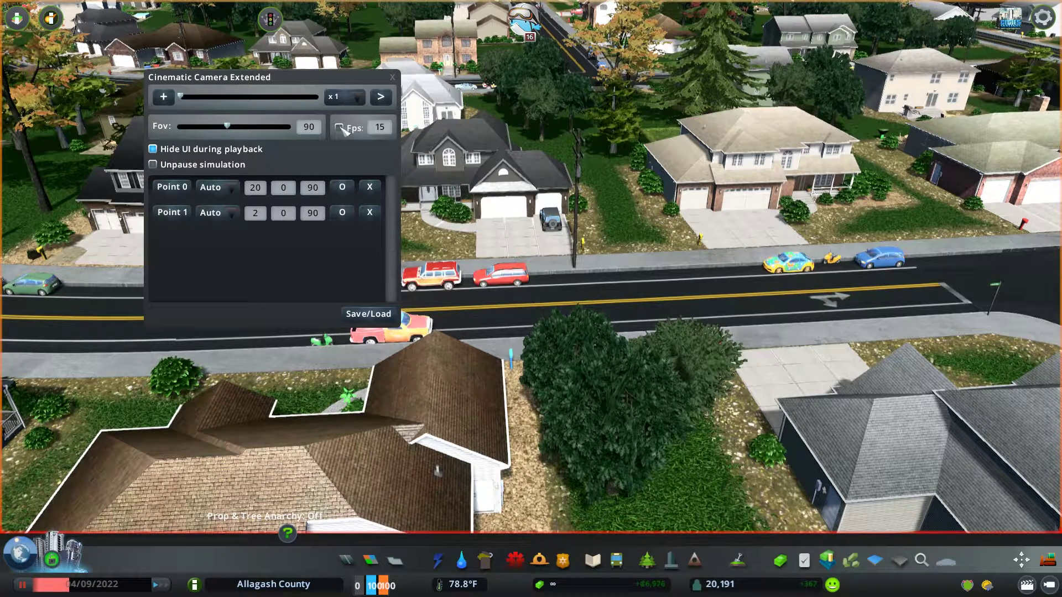
click(339, 128)
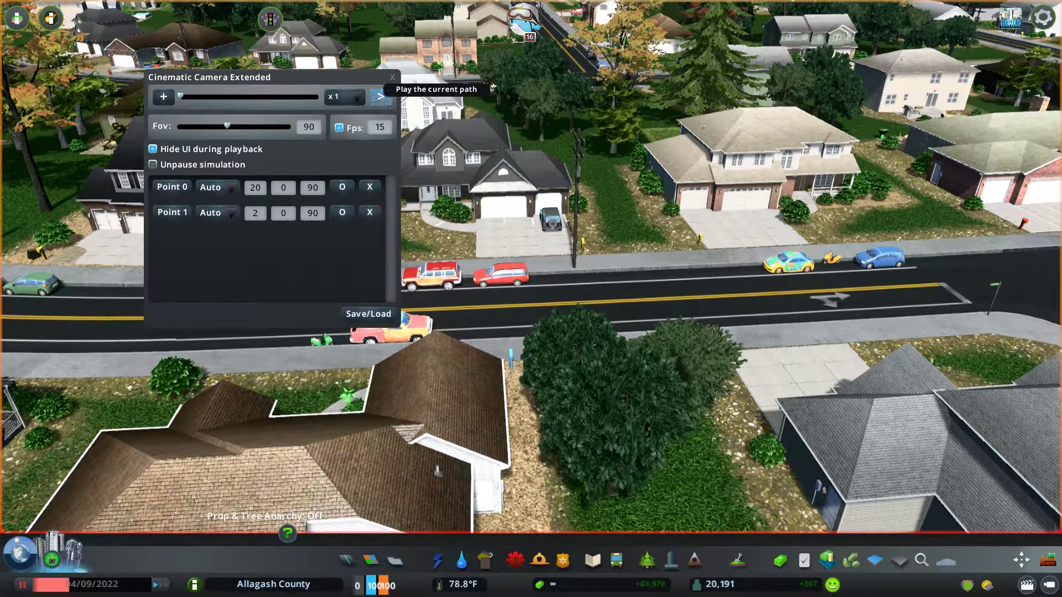
click(381, 96)
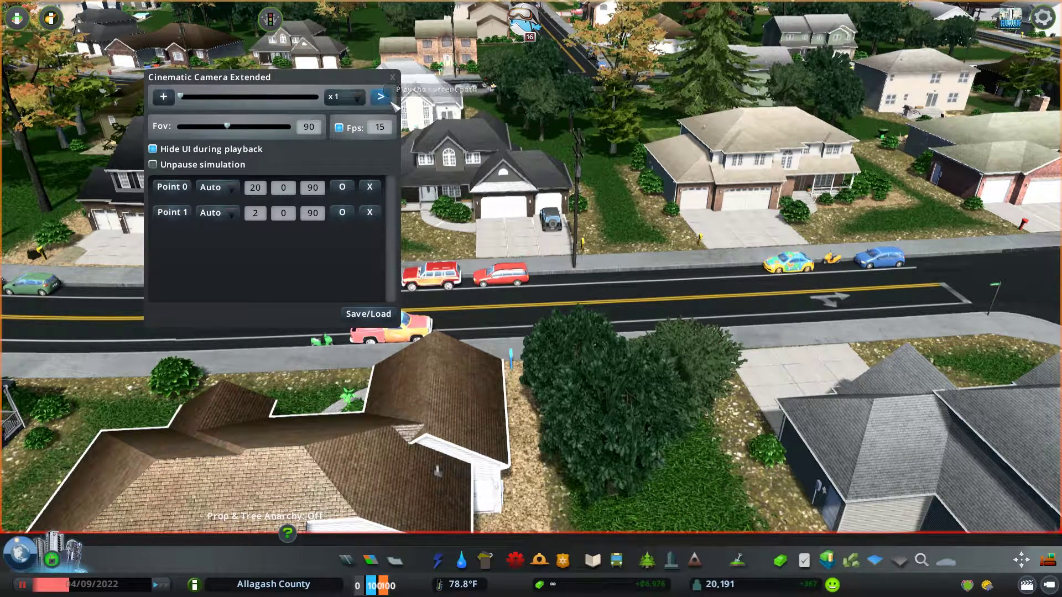
Slow the playback speed to x 1/4 and run the camera path
click(354, 103)
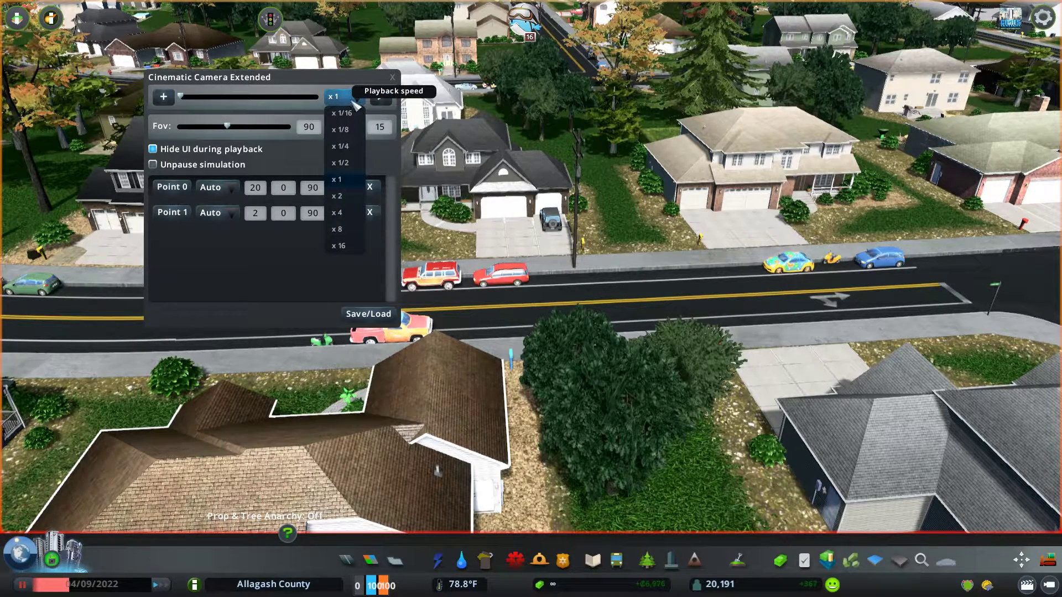
click(350, 163)
click(350, 98)
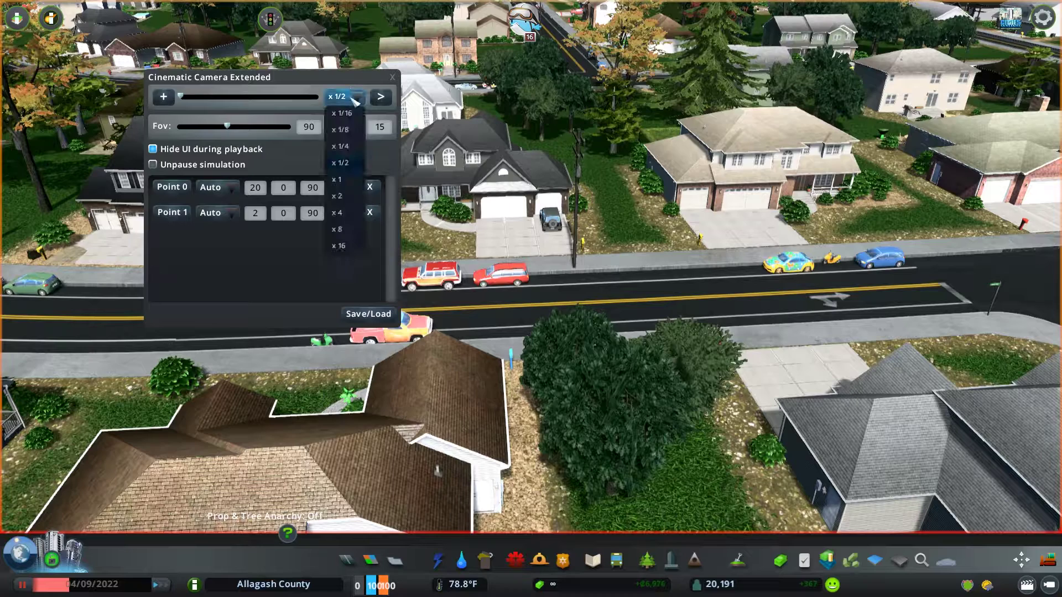
click(354, 147)
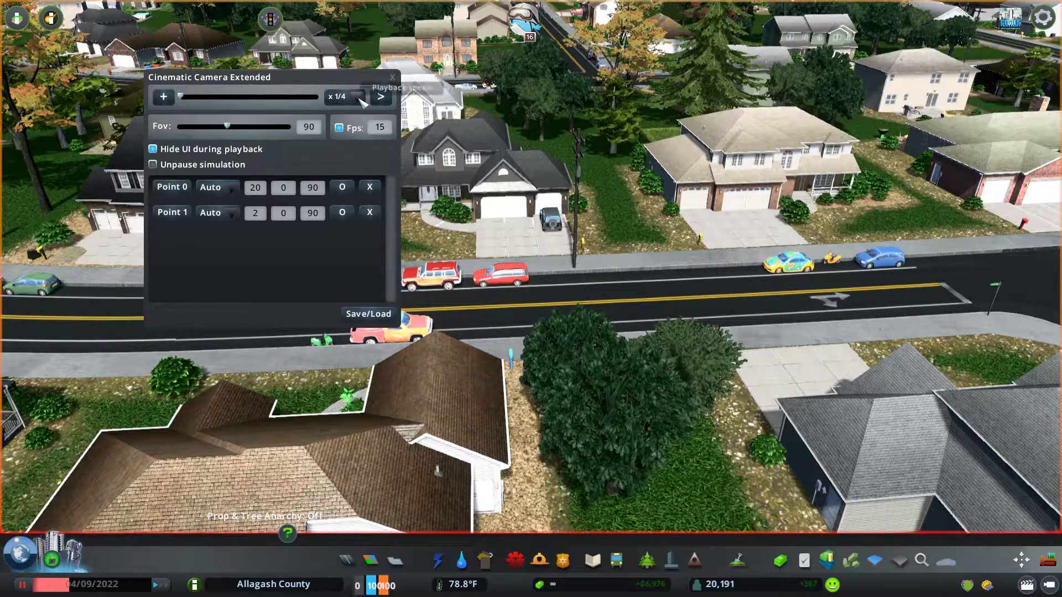
click(381, 98)
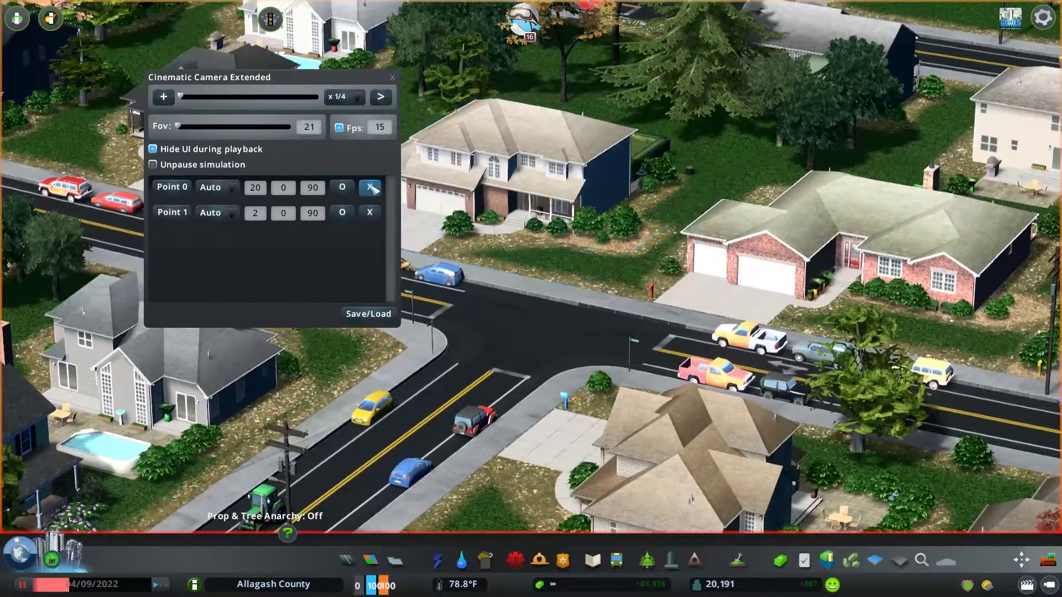
Set the camera's field of view to 70 and view the T-intersection with it
drag(183, 130, 217, 127)
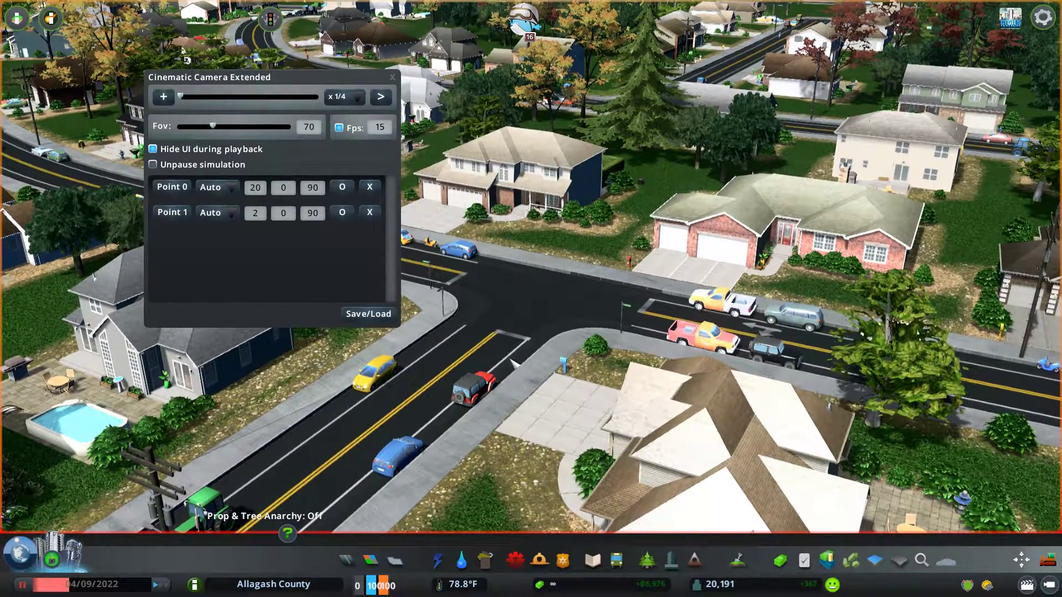
key(d)
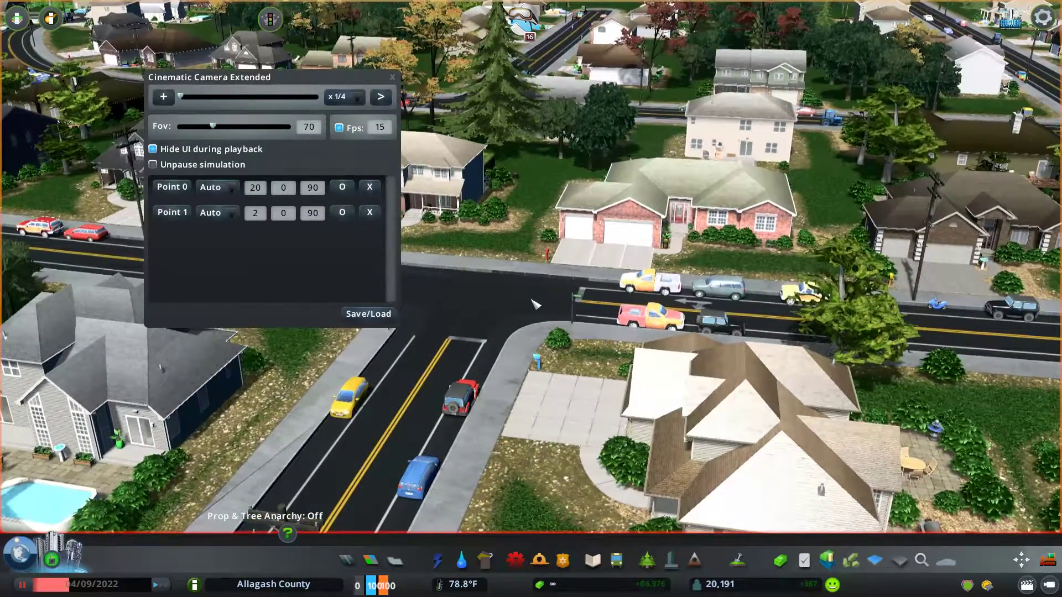
scroll(525, 301, up, 2)
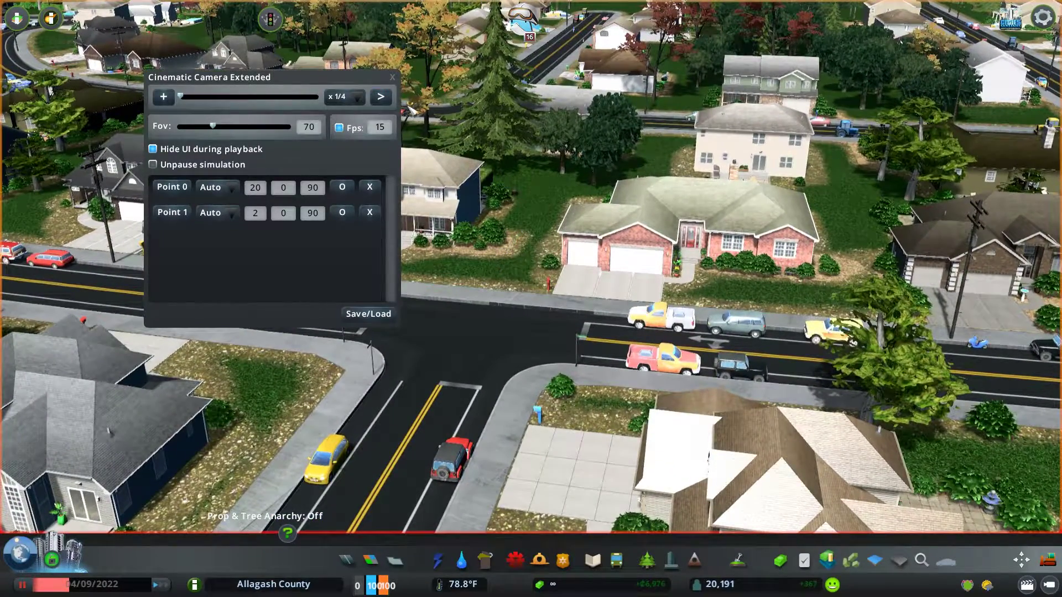
key(q)
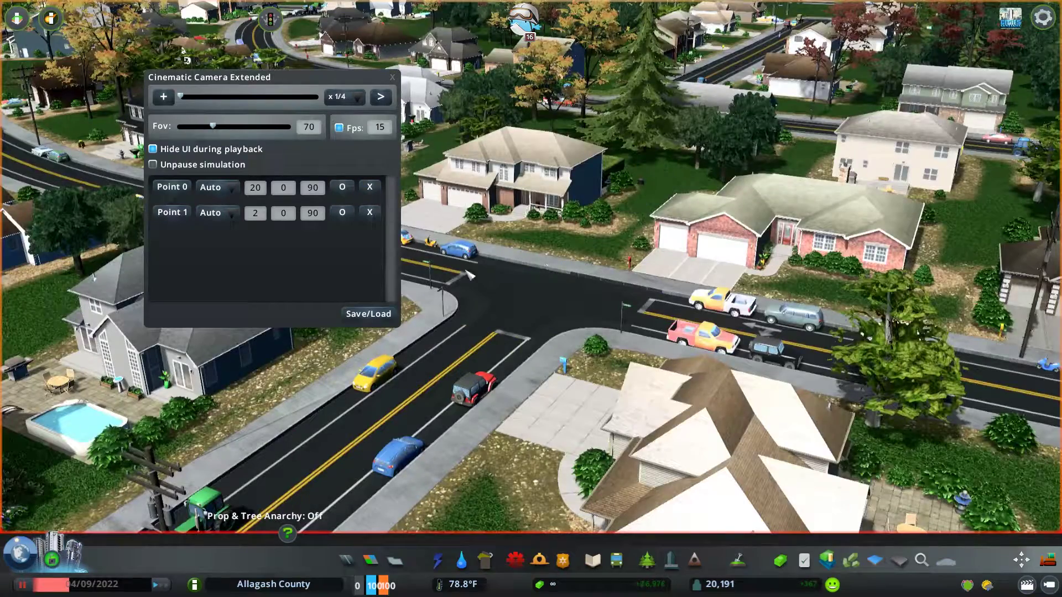
key(w)
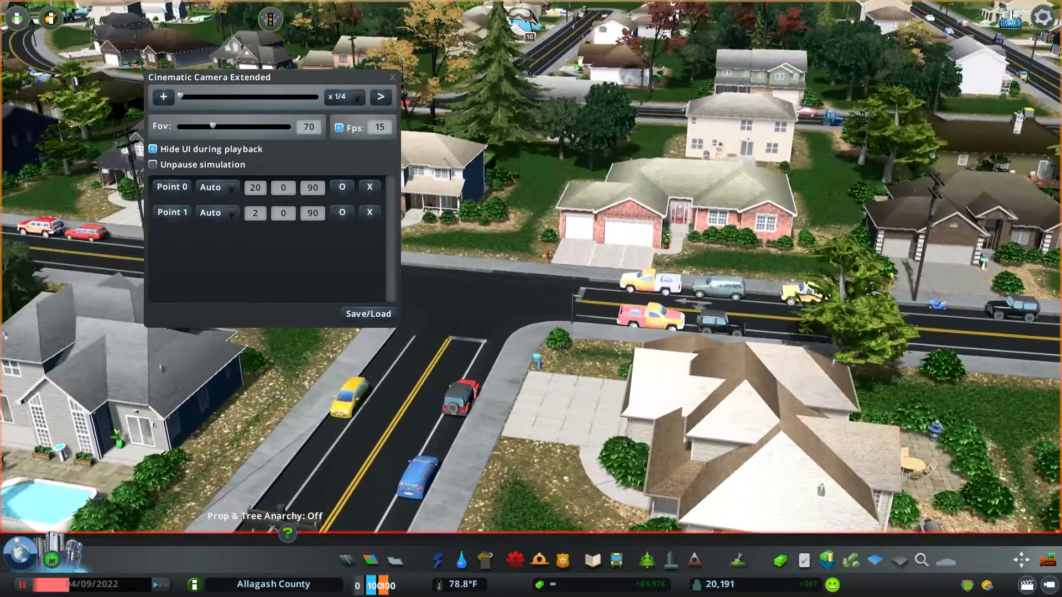
key(w)
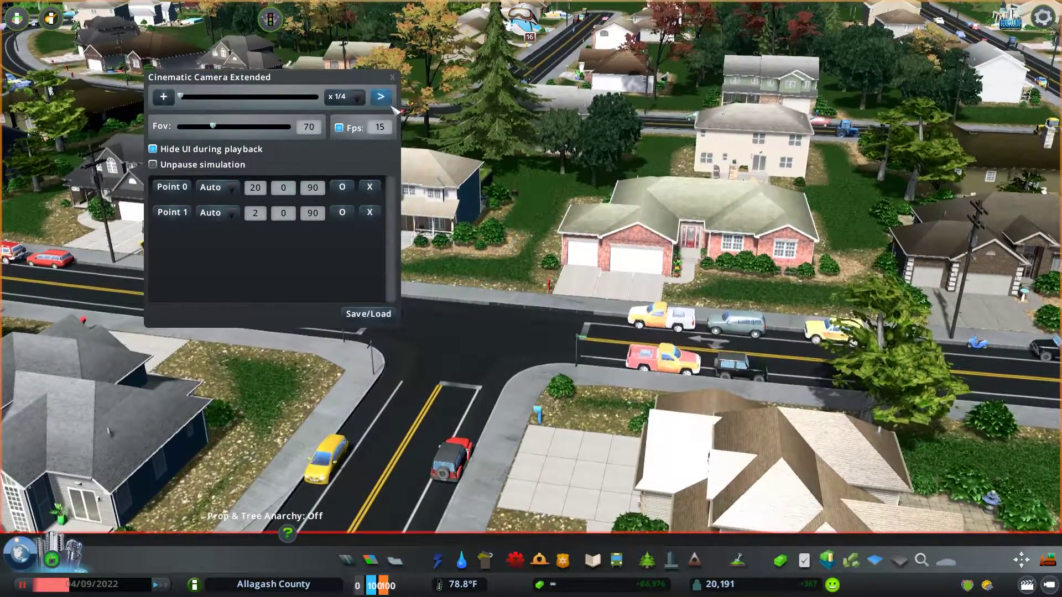
key(w)
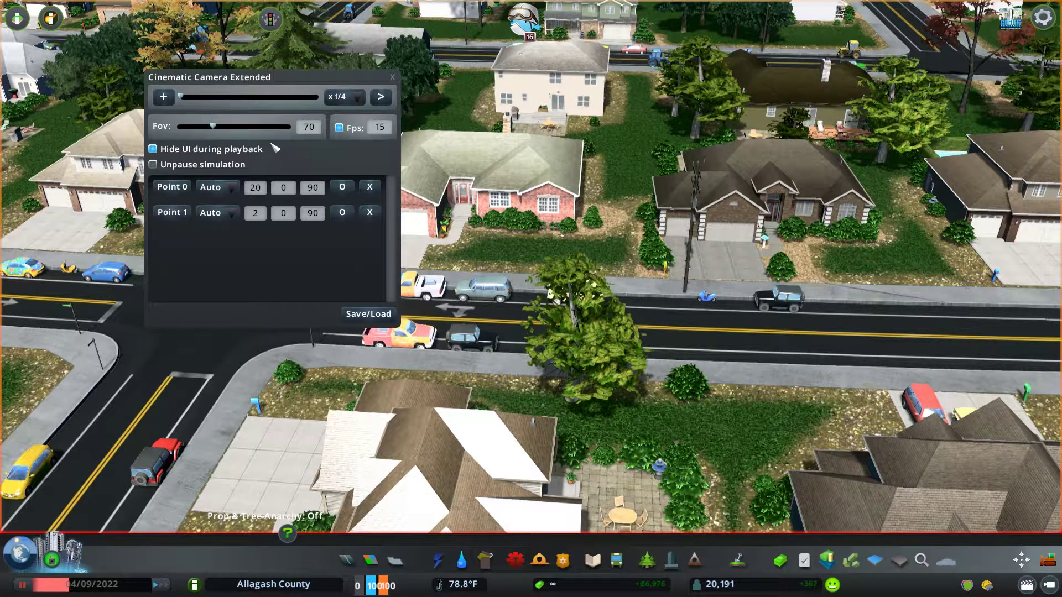
scroll(543, 301, up, 3)
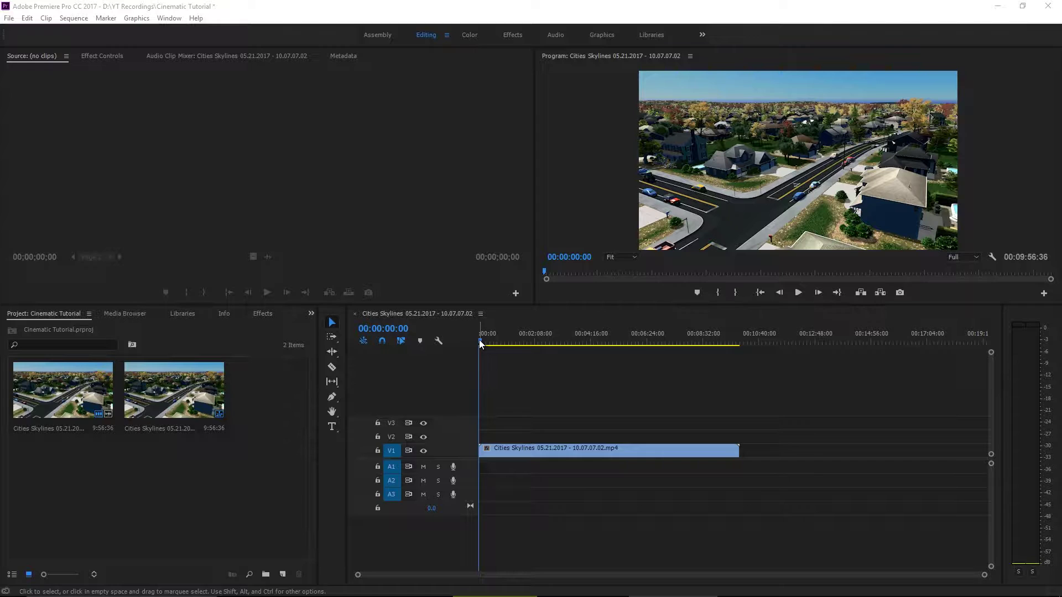
In Adobe Premiere Pro, split the Cities Skylines clip on V1 at 00:05:53:37 and at 00:07:56:08
drag(480, 343, 633, 333)
key(c)
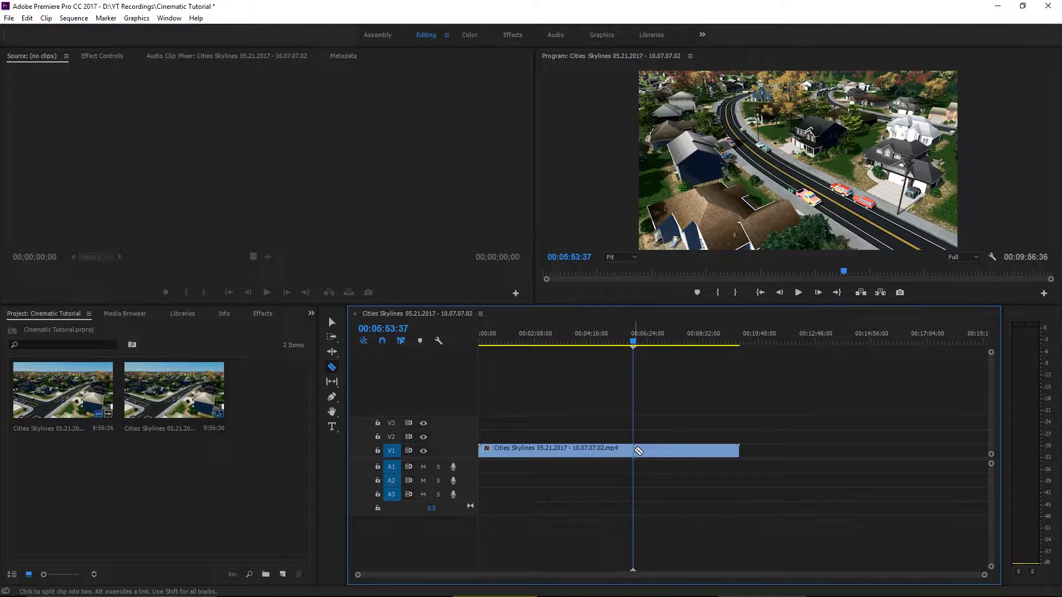
click(632, 449)
key(ctrl+z)
click(633, 449)
drag(634, 340, 689, 339)
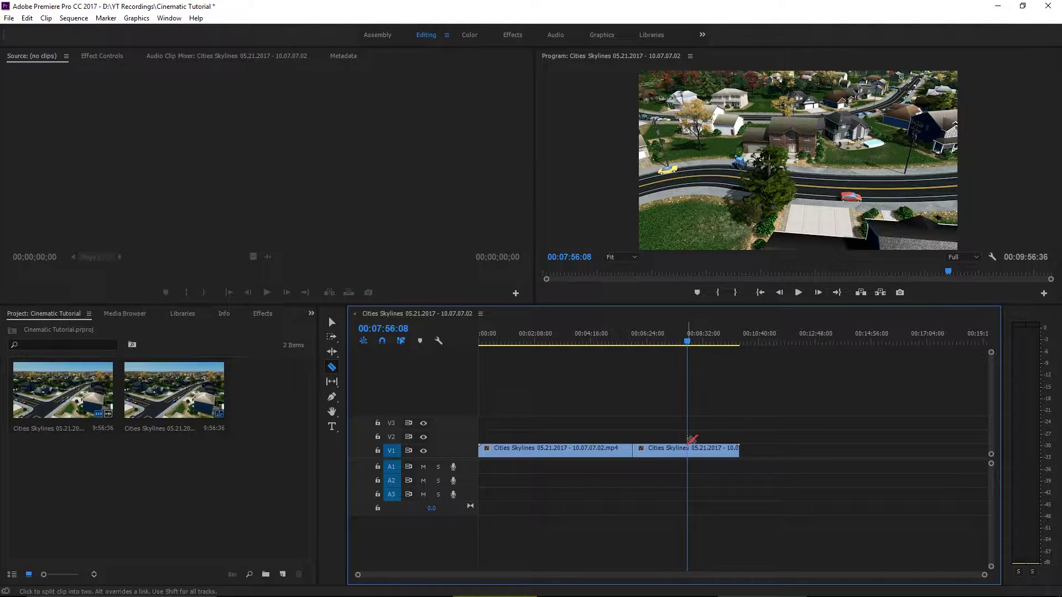
click(687, 449)
Delete the last and first pieces of the clip and move the remaining middle piece to the start of V1
key(v)
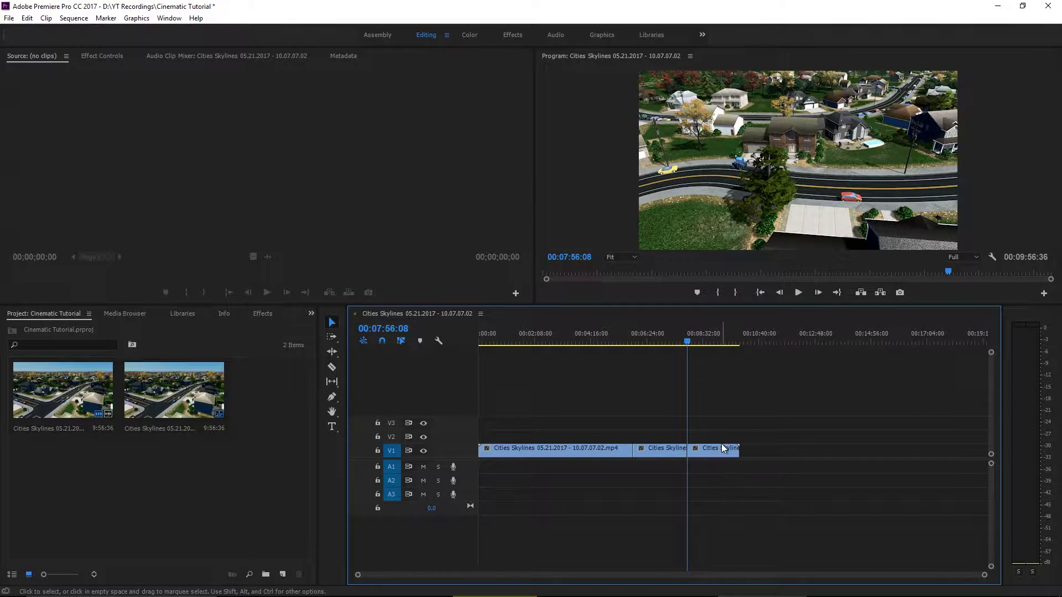
click(722, 450)
key(Delete)
click(568, 461)
key(Delete)
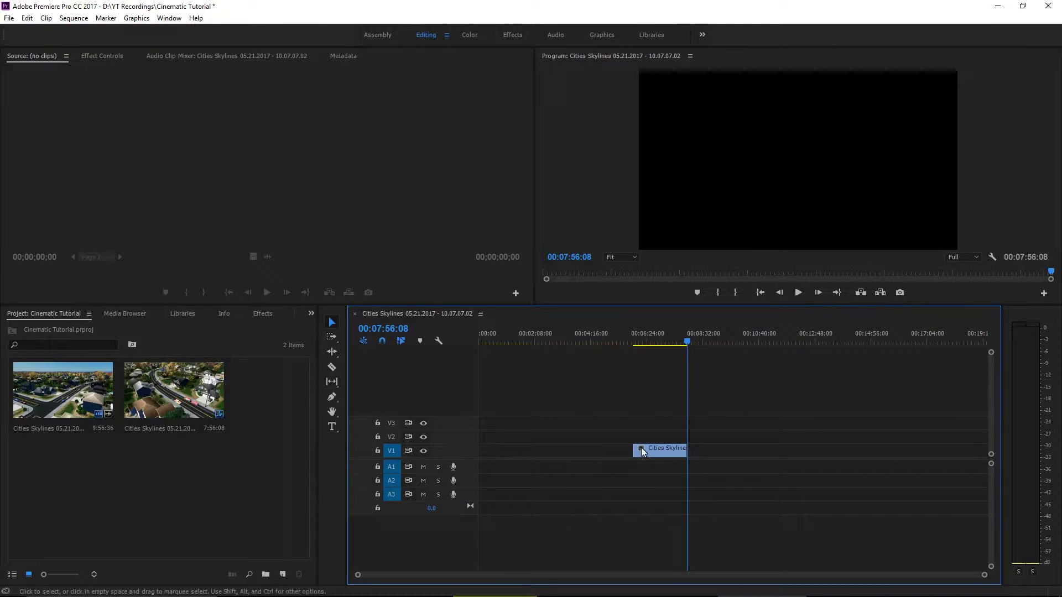
drag(642, 447, 500, 448)
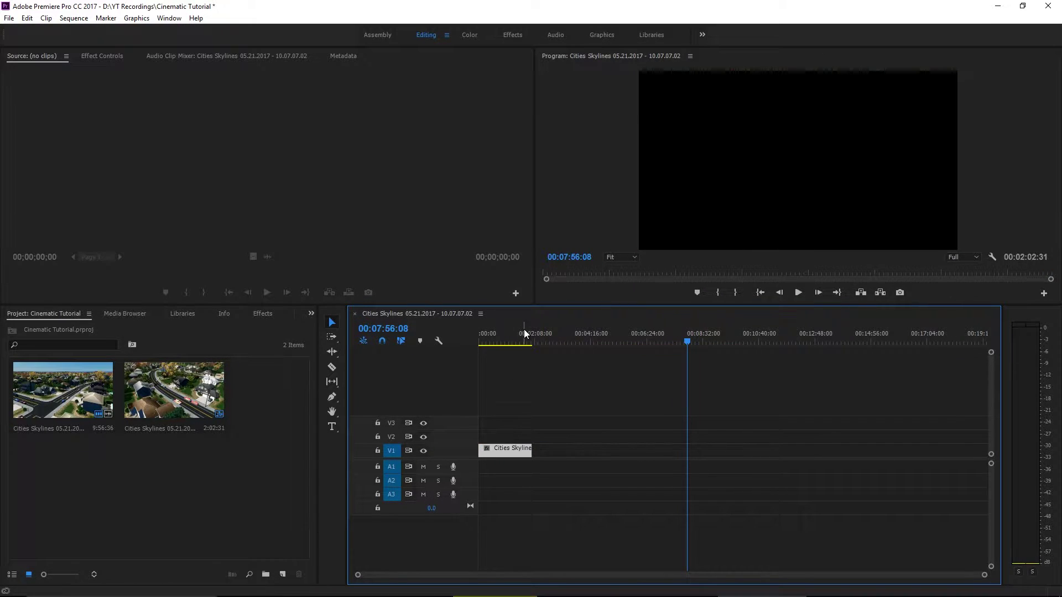
Play the clip to find the cut point, split it at 00:00:47:59 and delete the part before the cut
key(space)
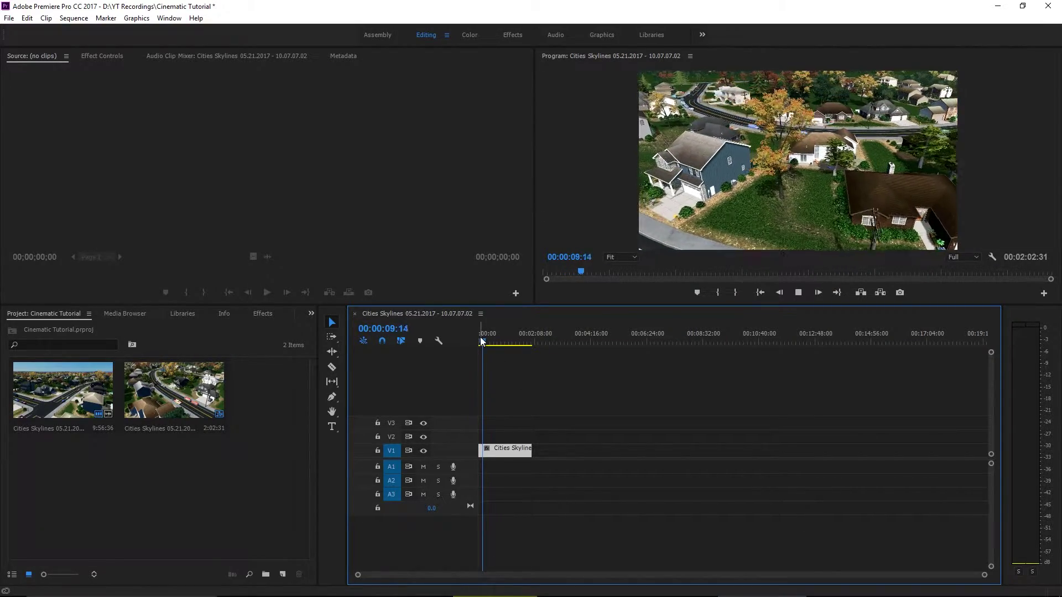
drag(481, 339, 501, 343)
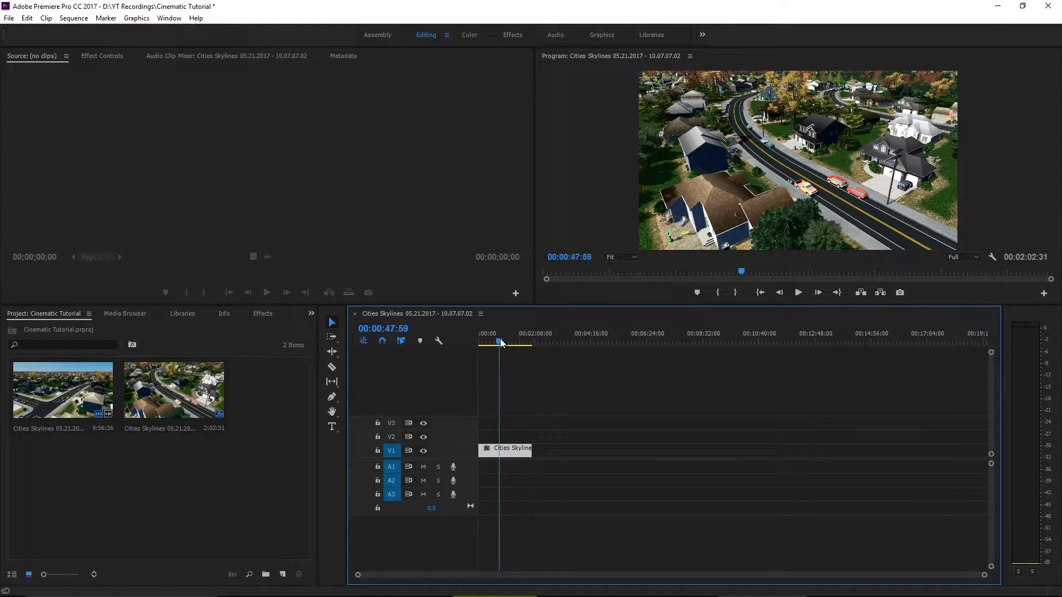
key(c)
click(499, 450)
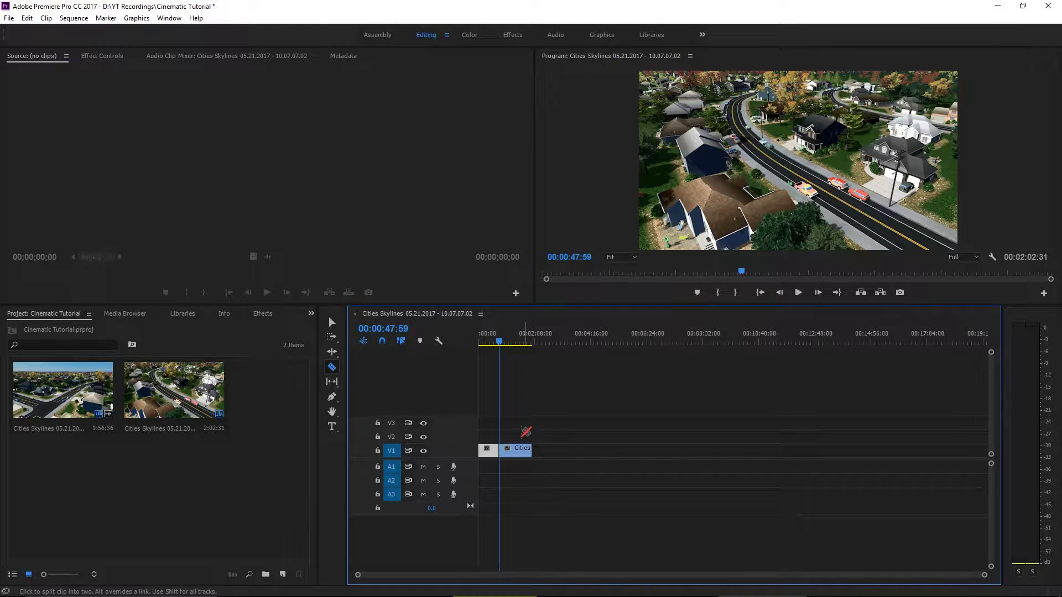
key(v)
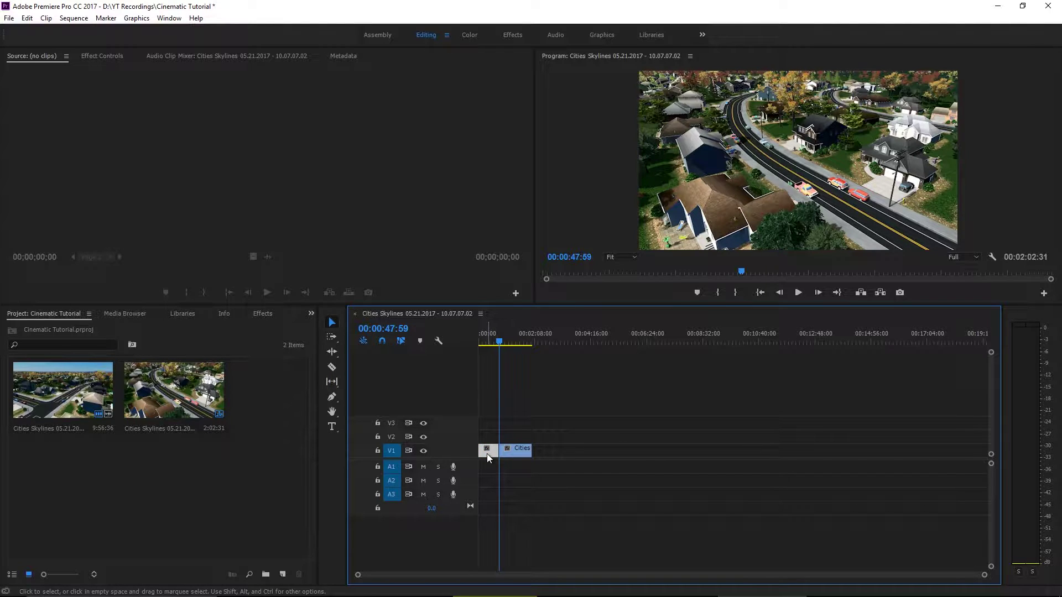
click(487, 452)
key(Delete)
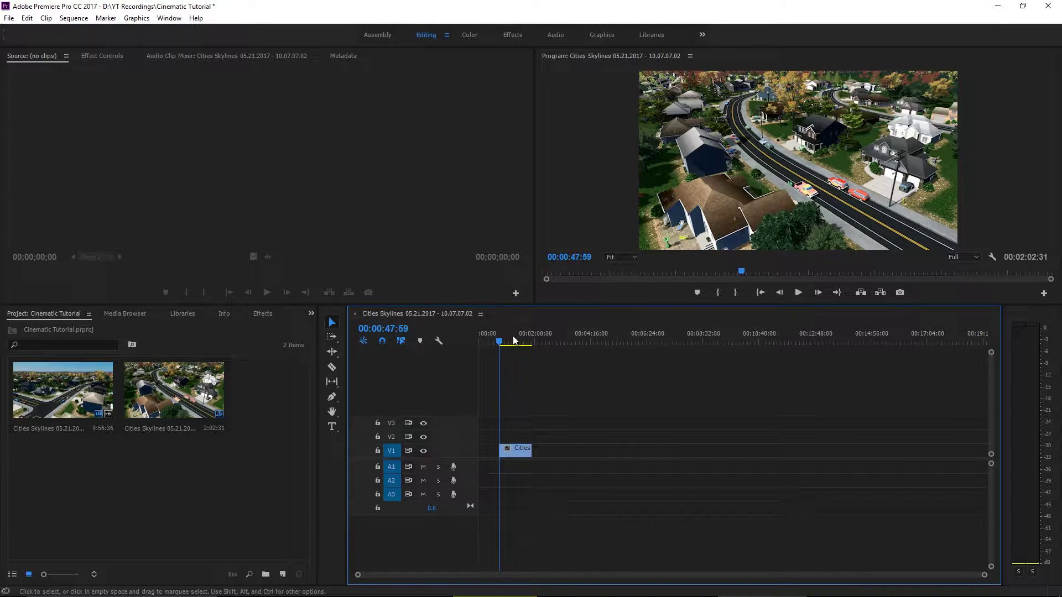
Set the speed of the remaining clip on V1 to 400%
drag(499, 343, 555, 343)
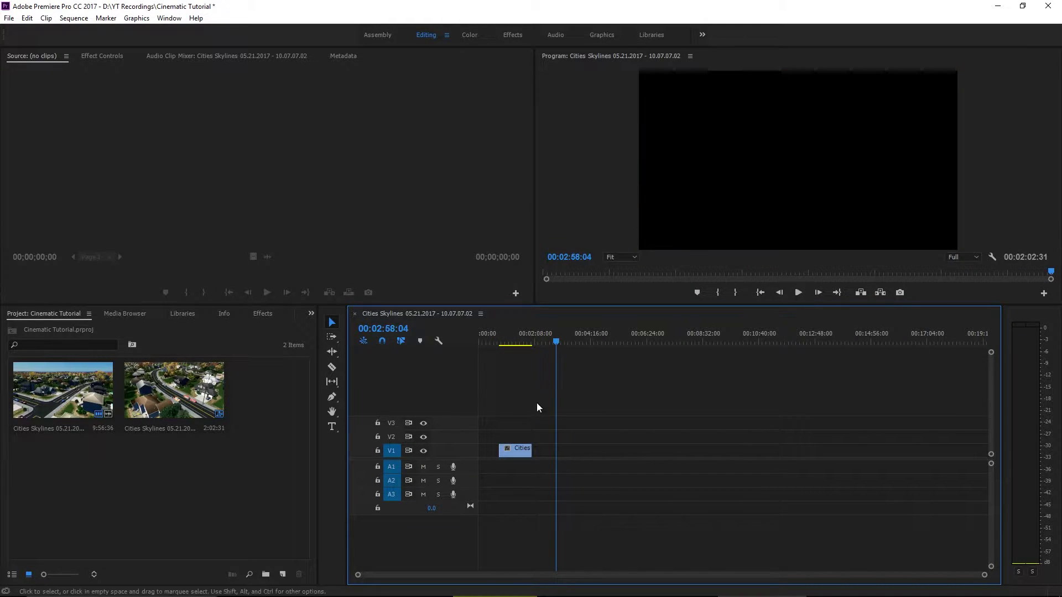
mouse_move(511, 450)
mouse_down()
mouse_move(496, 450)
mouse_move(522, 451)
mouse_up()
drag(532, 338, 498, 343)
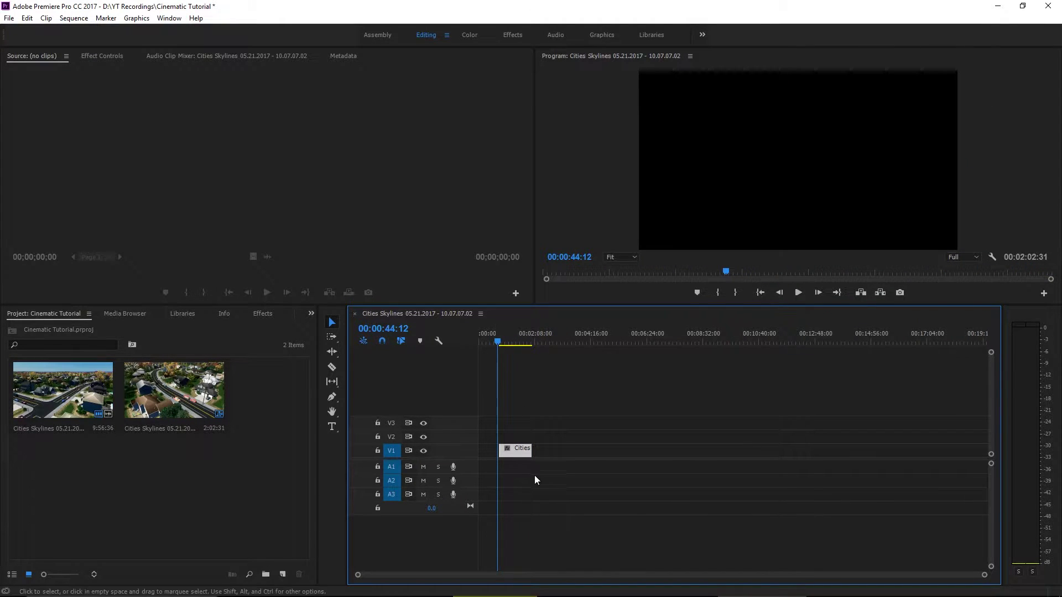
right_click(520, 451)
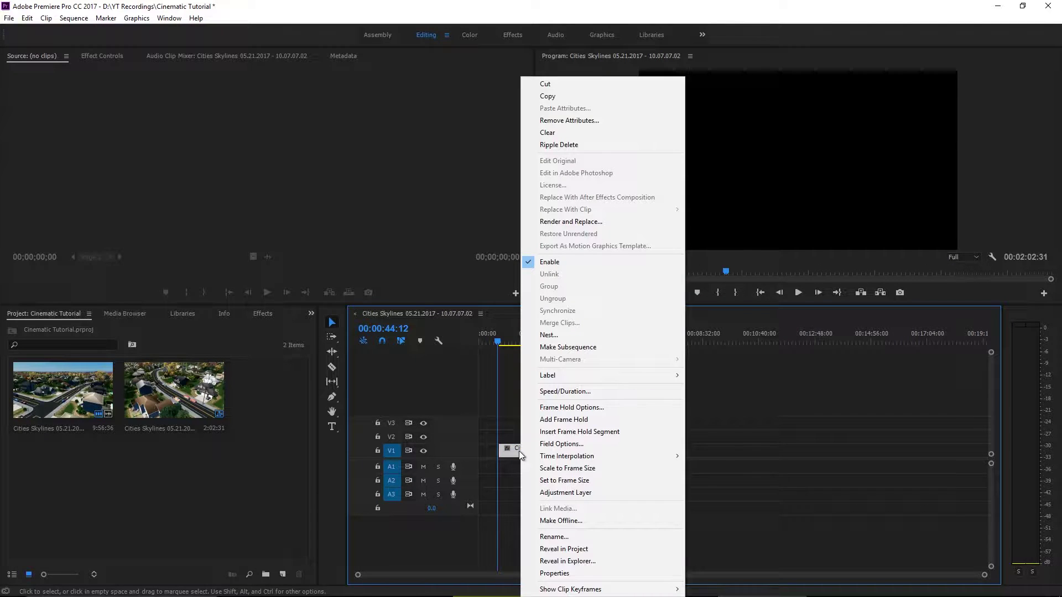
click(586, 391)
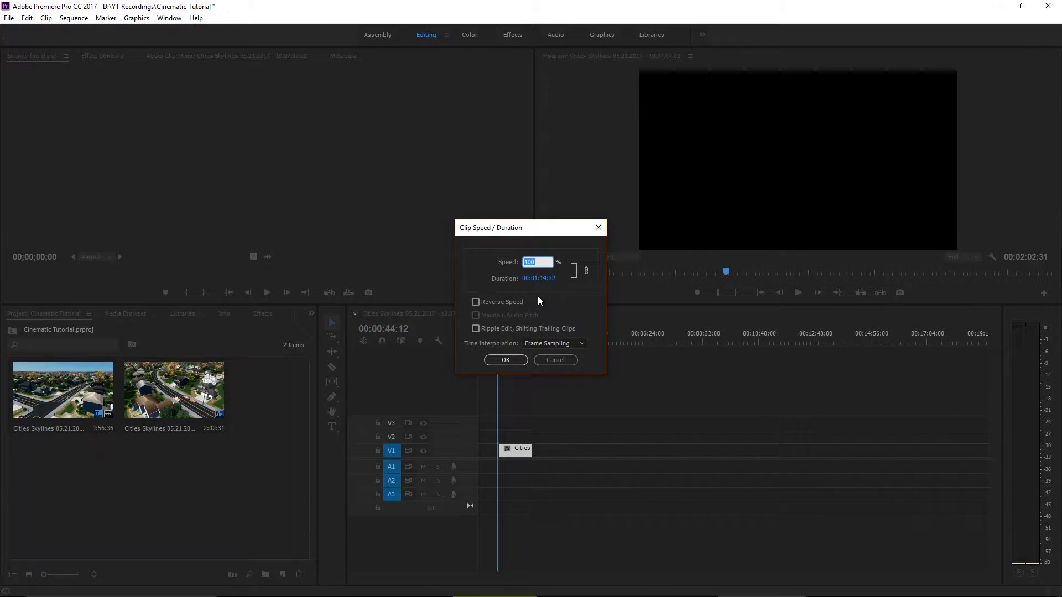
text(400)
click(510, 361)
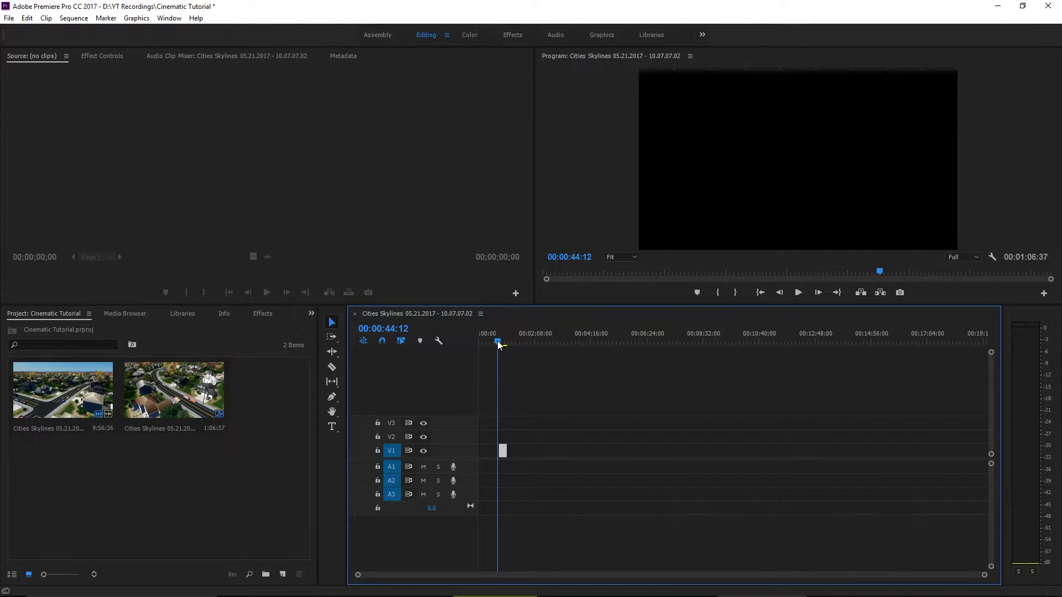
drag(496, 345, 496, 345)
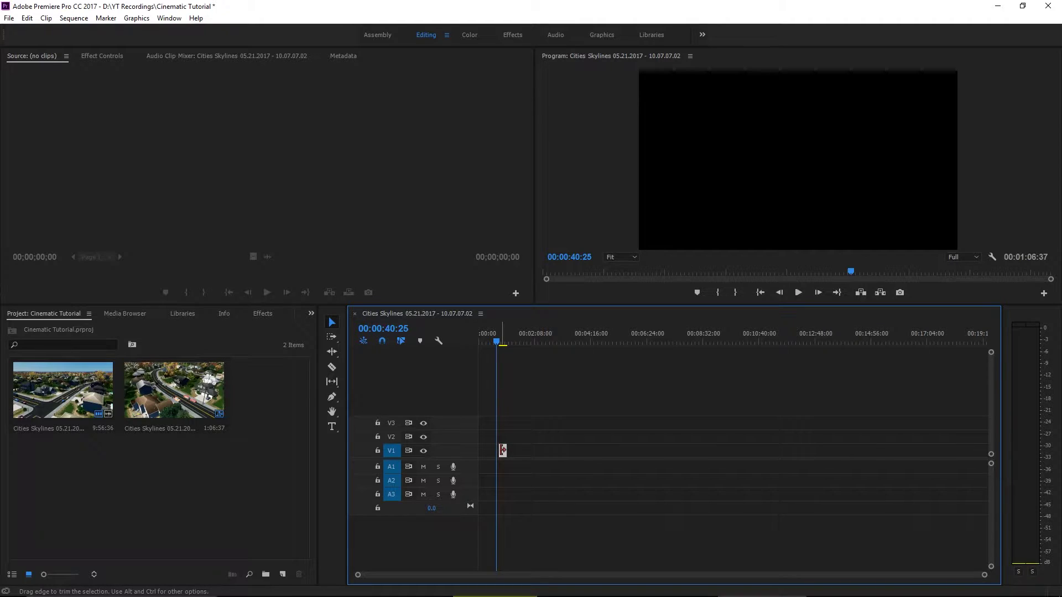
drag(502, 449, 502, 450)
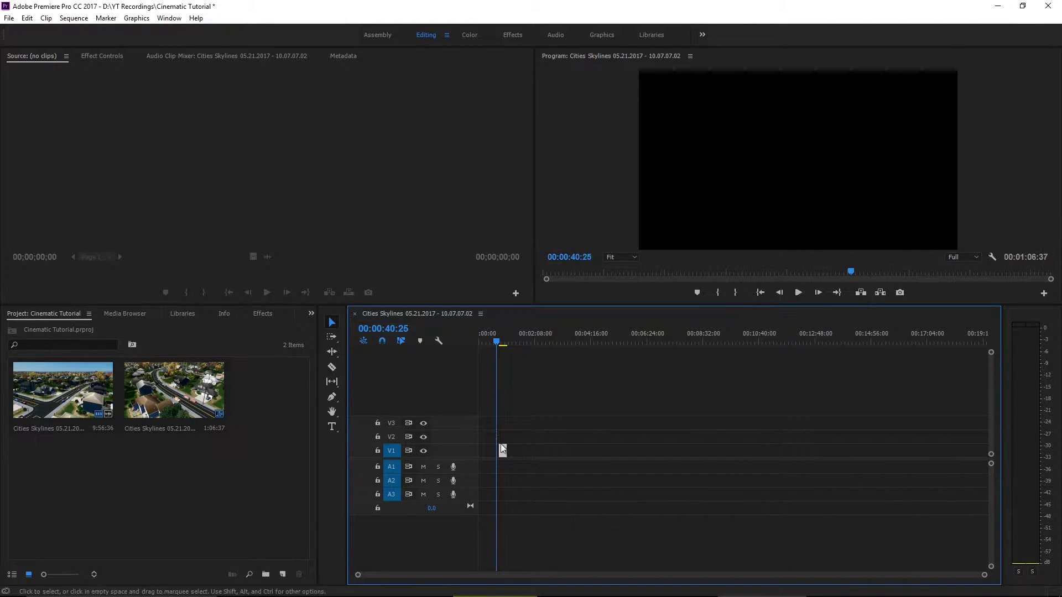
click(26, 18)
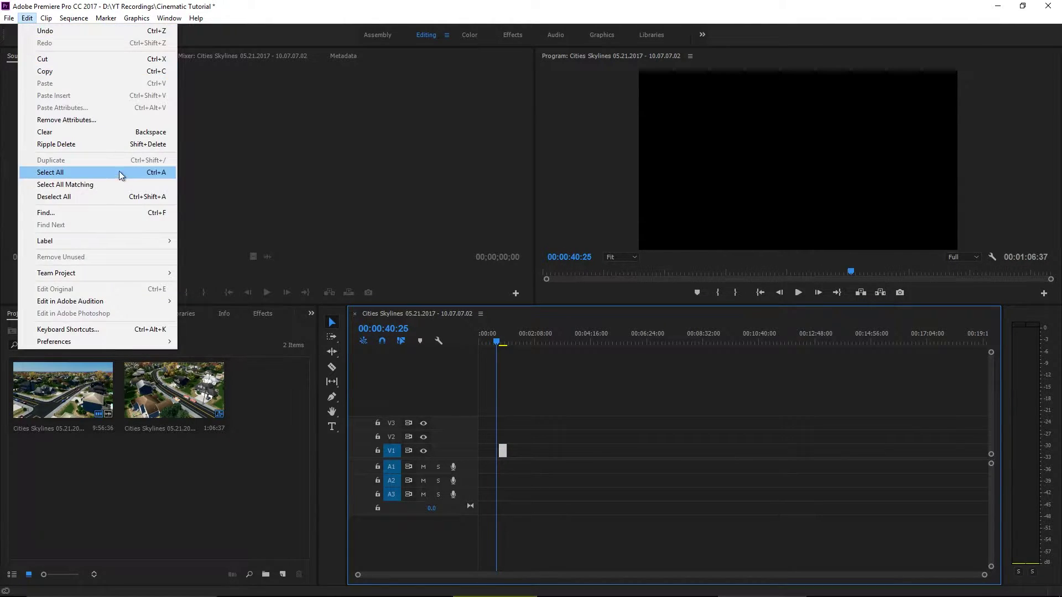
mouse_move(55, 22)
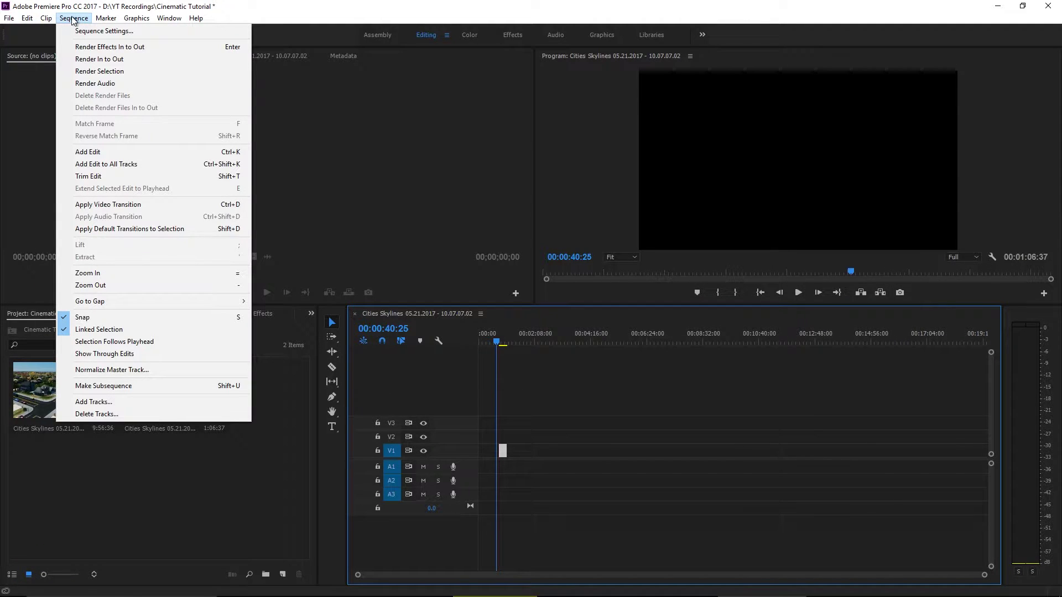
click(140, 68)
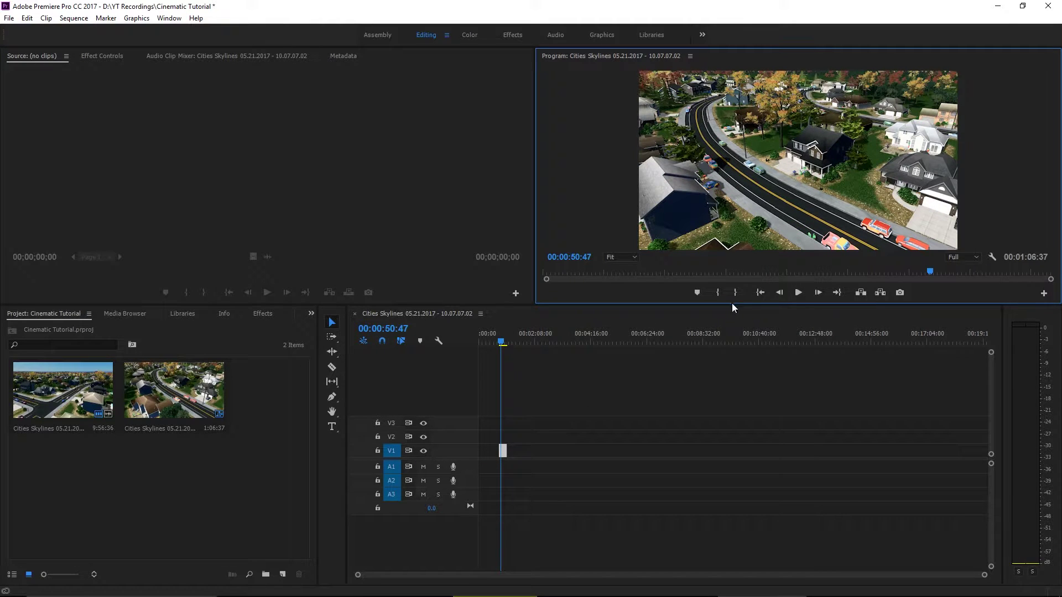
Mark an in point at 00:00:45:28 just before the clip and an out point at 00:01:06:56 just after it
mouse_move(502, 342)
mouse_down()
mouse_move(492, 342)
mouse_move(502, 344)
mouse_up()
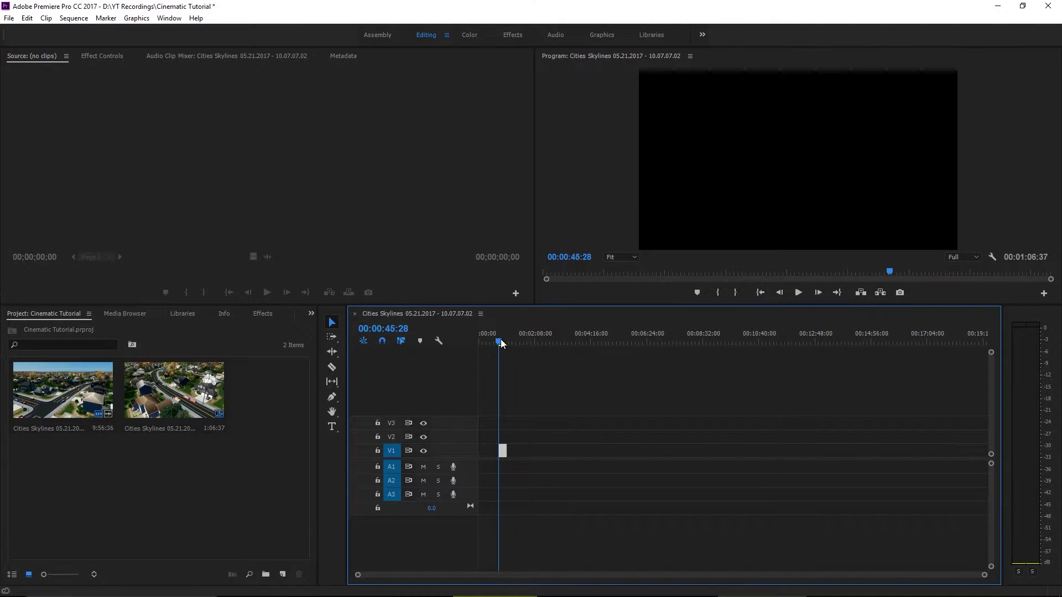
key(i)
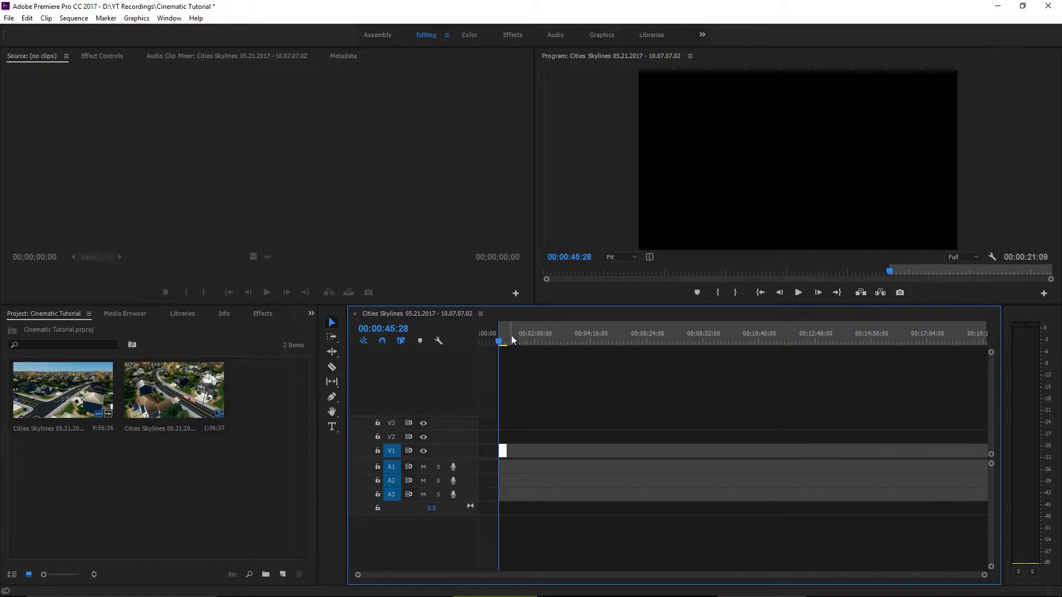
click(509, 338)
drag(510, 339, 507, 339)
key(o)
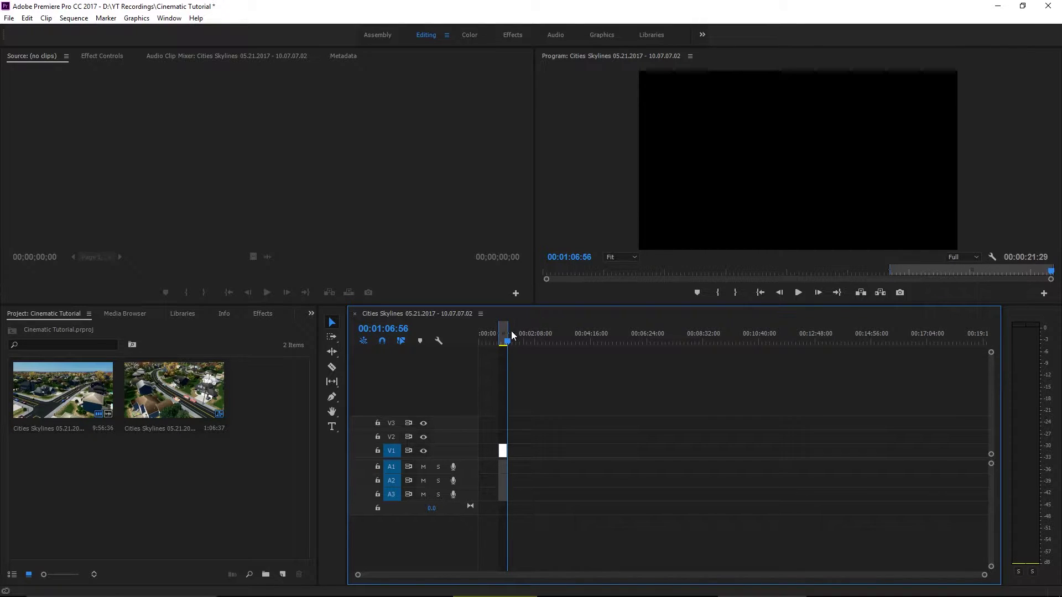
key(ctrl+shift+o)
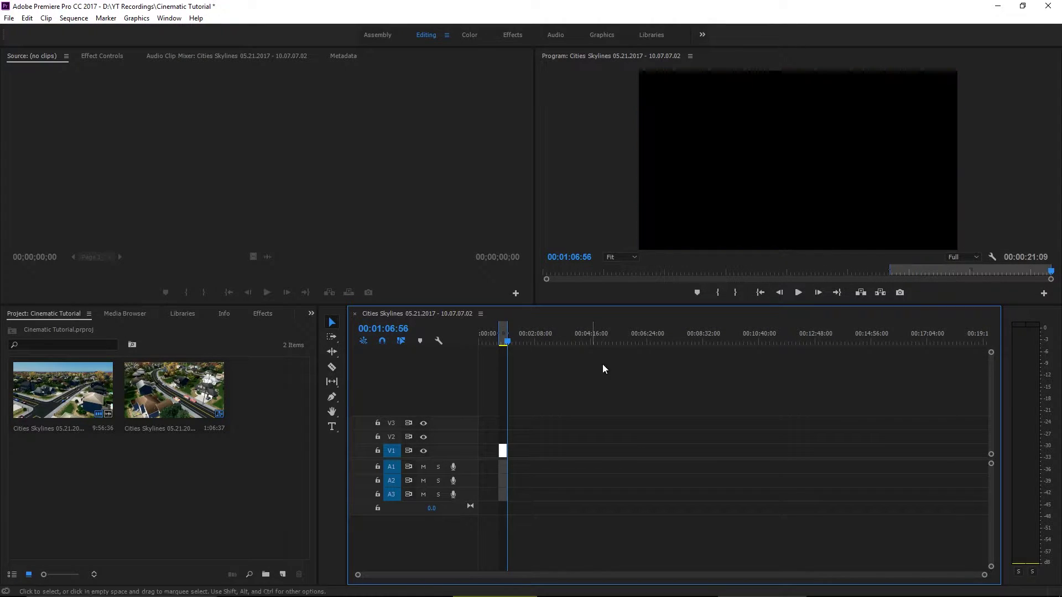
Adjust the in and out points to line up with the start and end of the clip
key(=)
key(=)
key(=)
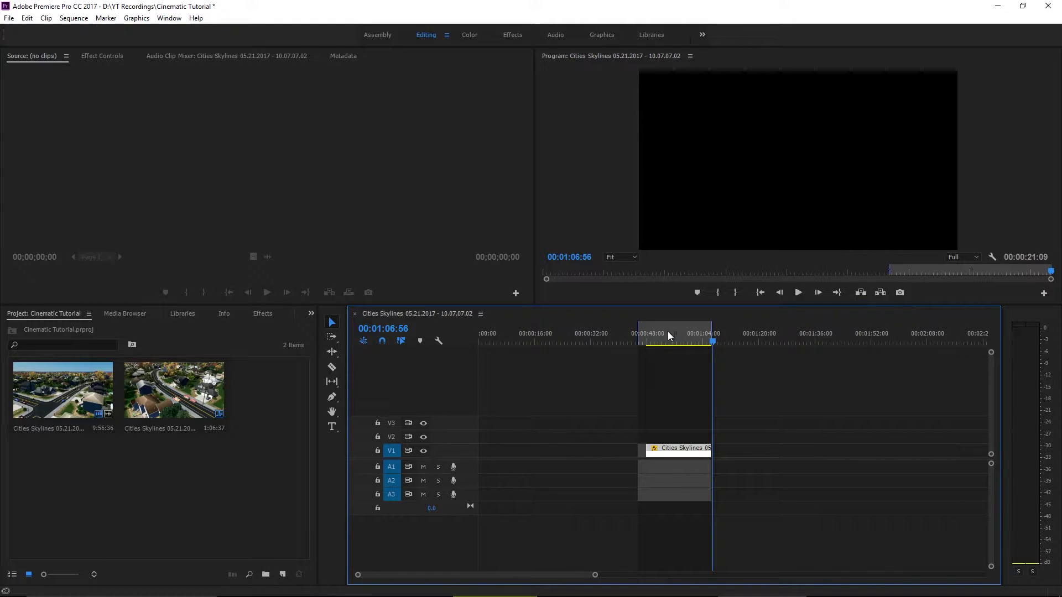
drag(638, 333, 643, 333)
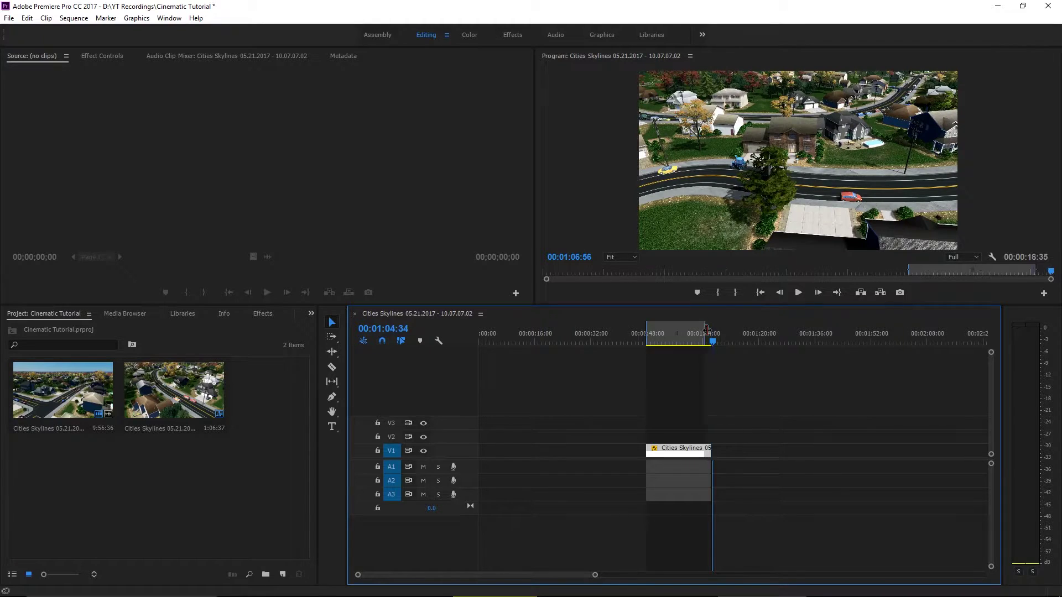
click(709, 332)
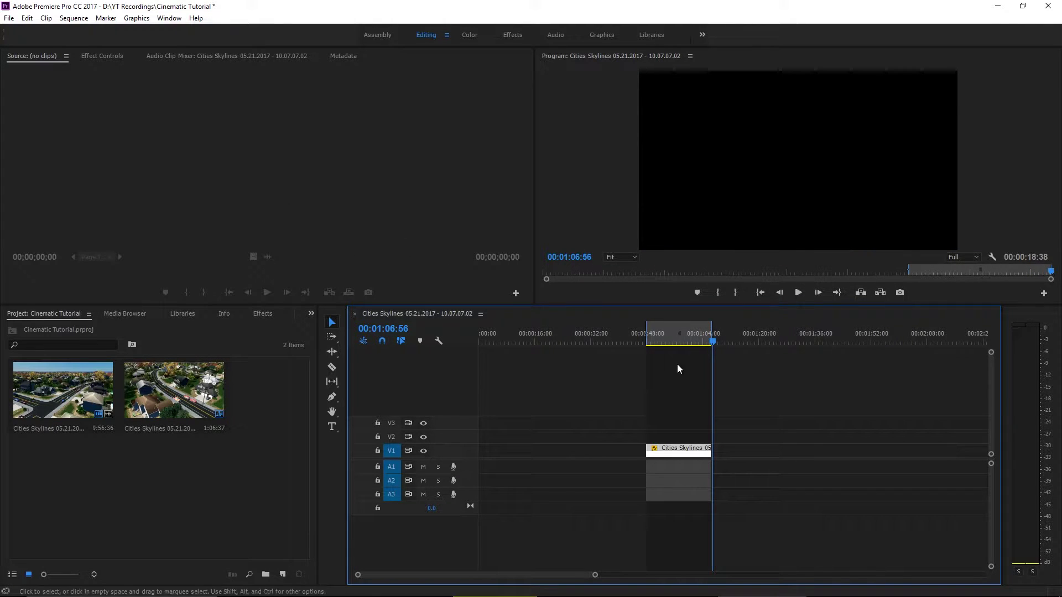
Render the sequence from the in point to the out point
click(73, 18)
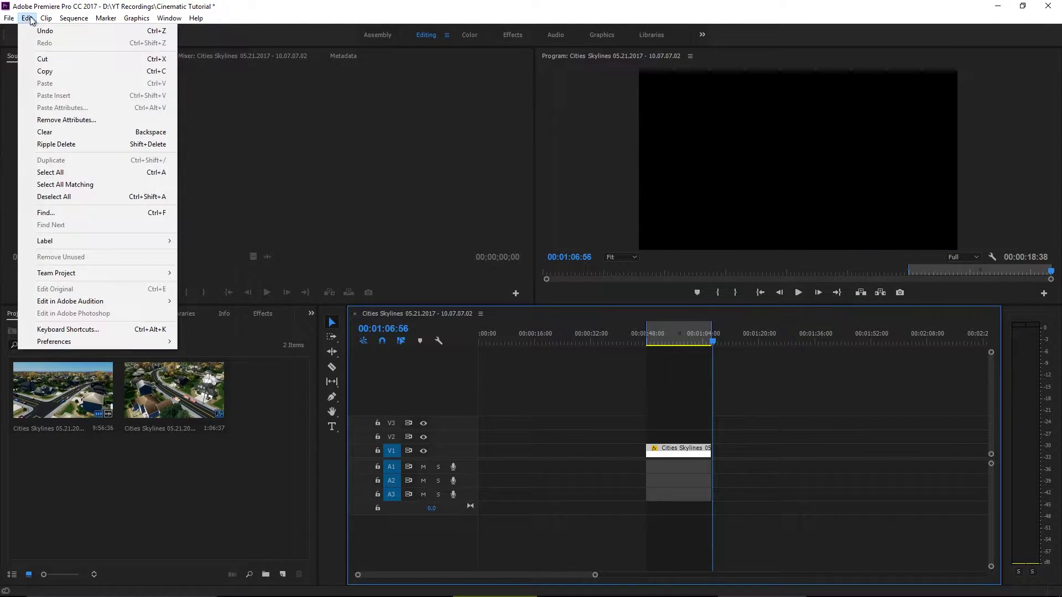
mouse_move(74, 17)
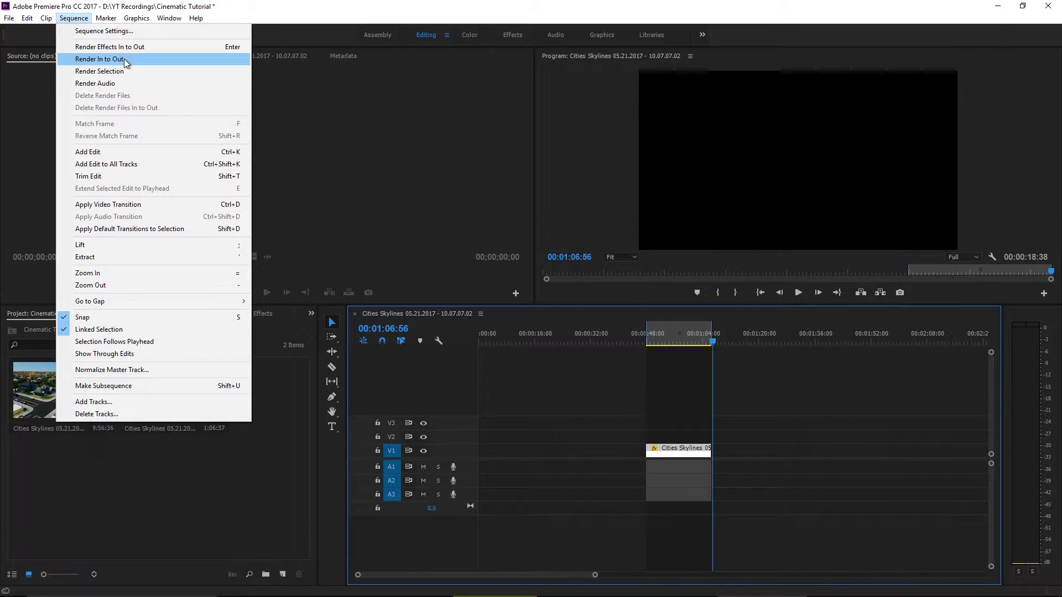
click(99, 58)
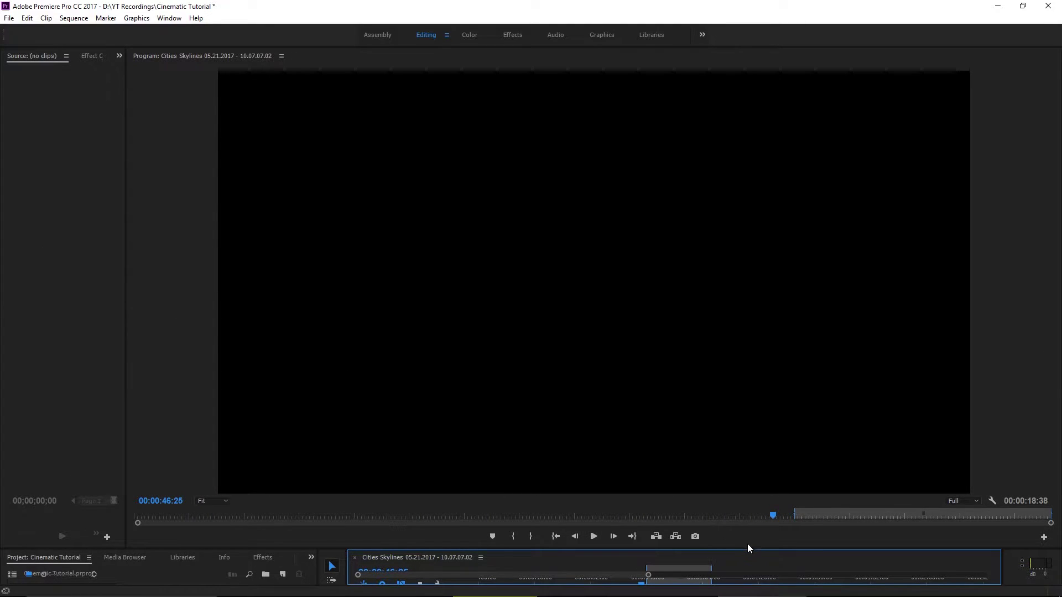
Play the rendered clip in the enlarged Program monitor, then shrink the monitor to make room for the timeline
drag(751, 549, 756, 508)
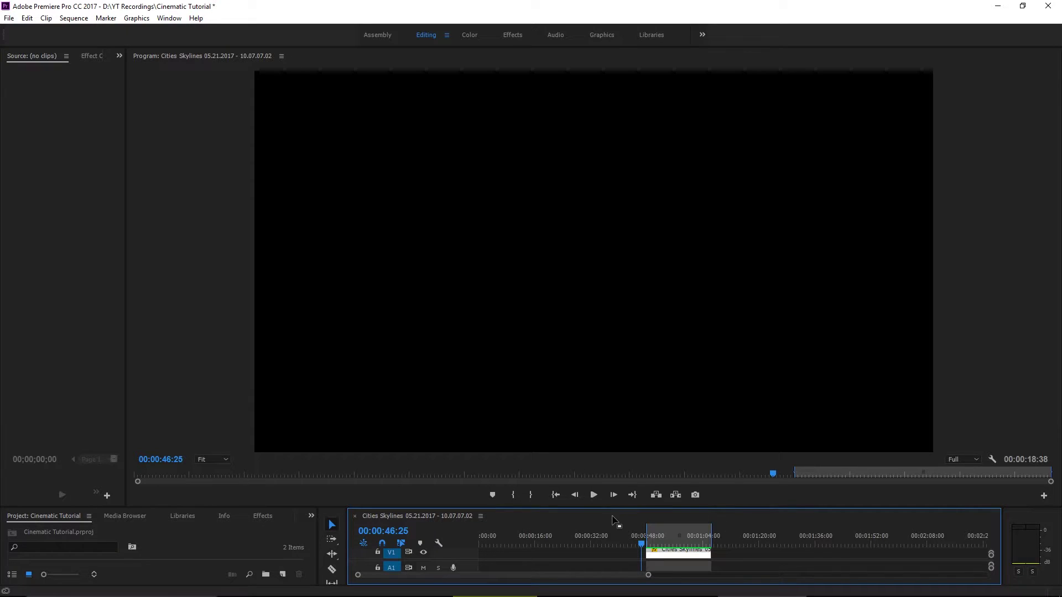
click(592, 496)
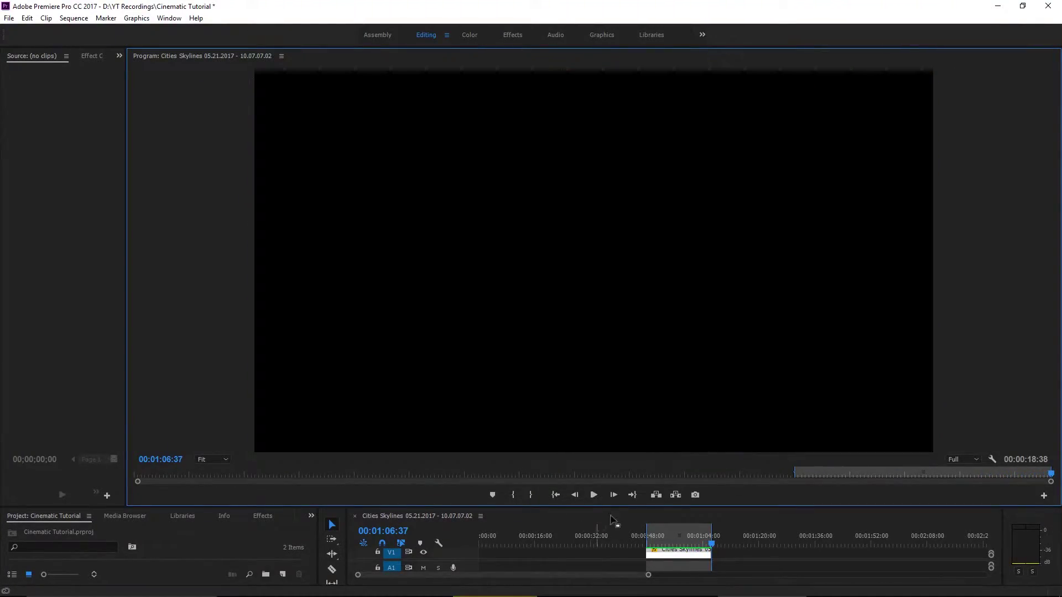
drag(754, 508, 826, 344)
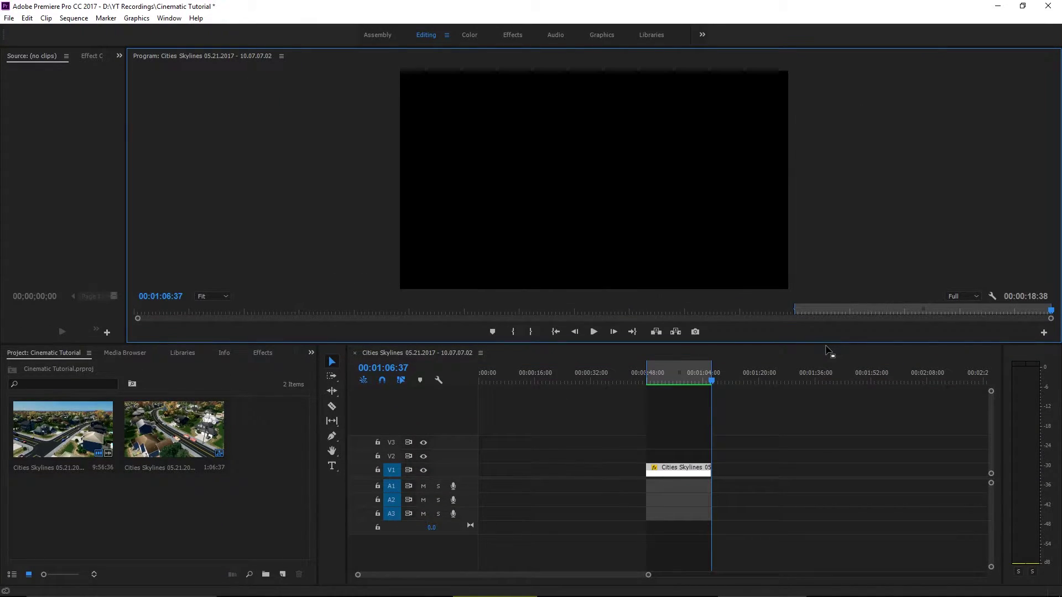